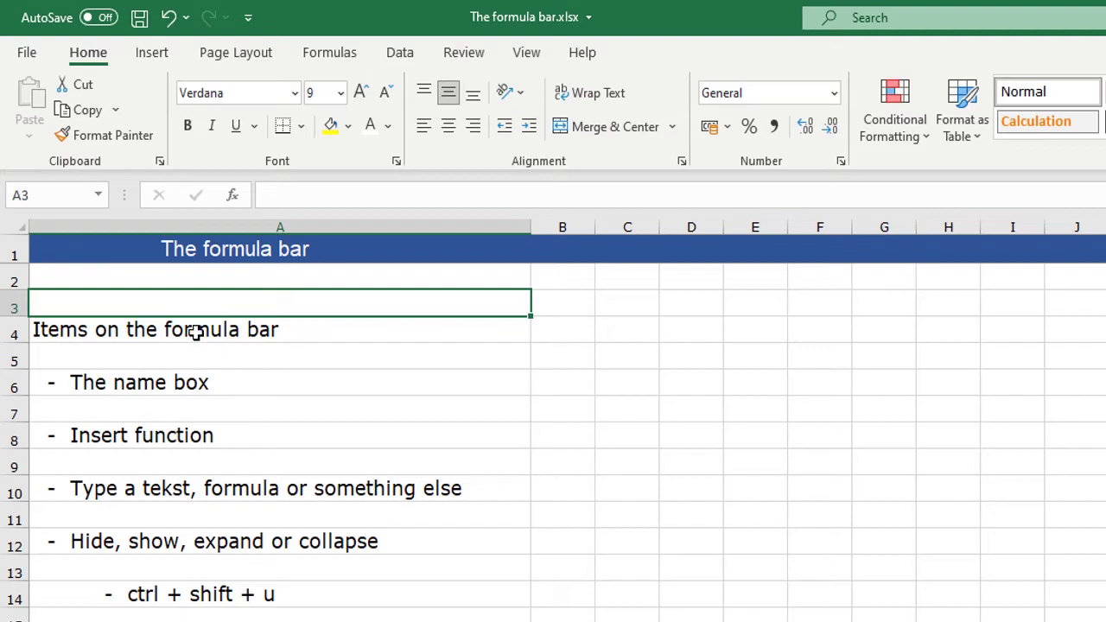
Select E7:H12 and name it 'database' in the Name Box.
left_click(751, 465)
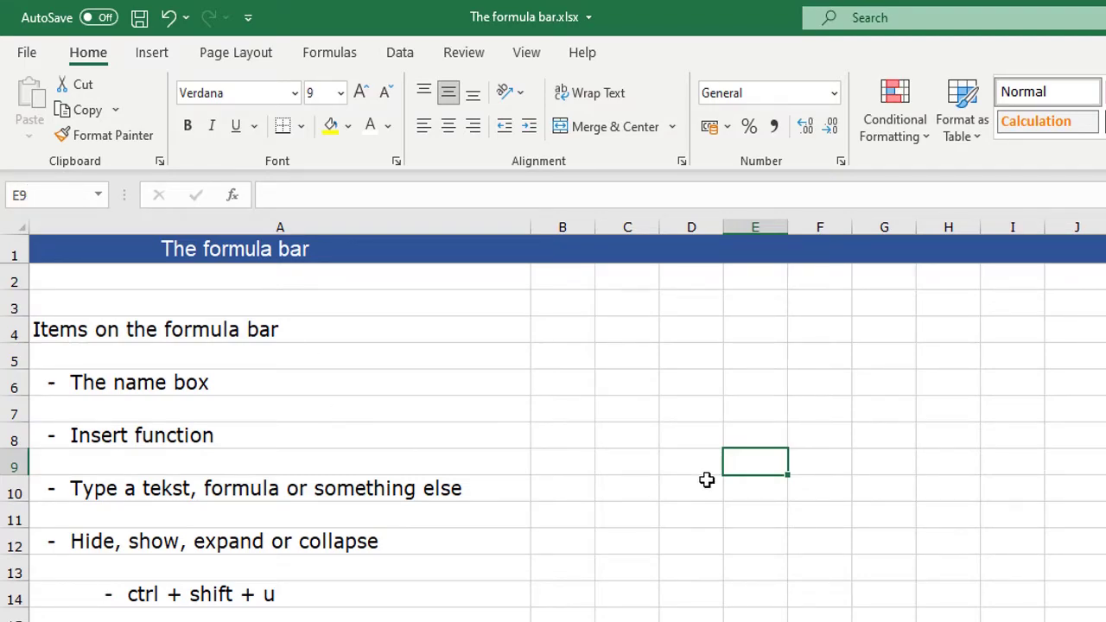
left_click(757, 407)
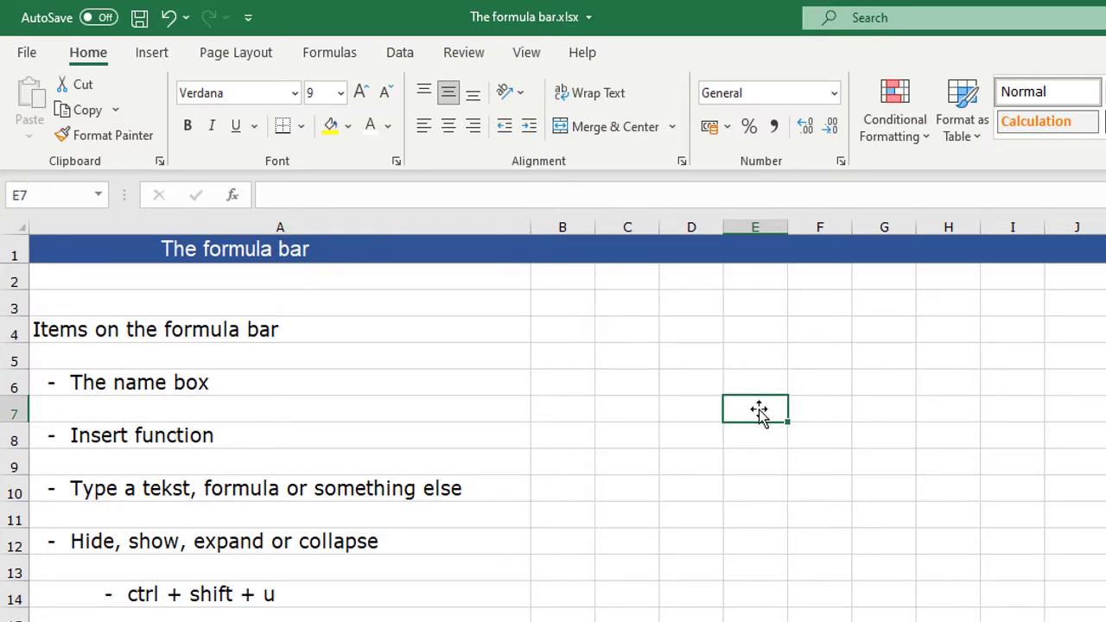
mouse_move(759, 410)
left_mouse_down()
mouse_move(802, 438)
mouse_move(768, 415)
mouse_move(990, 455)
mouse_move(976, 542)
left_mouse_up()
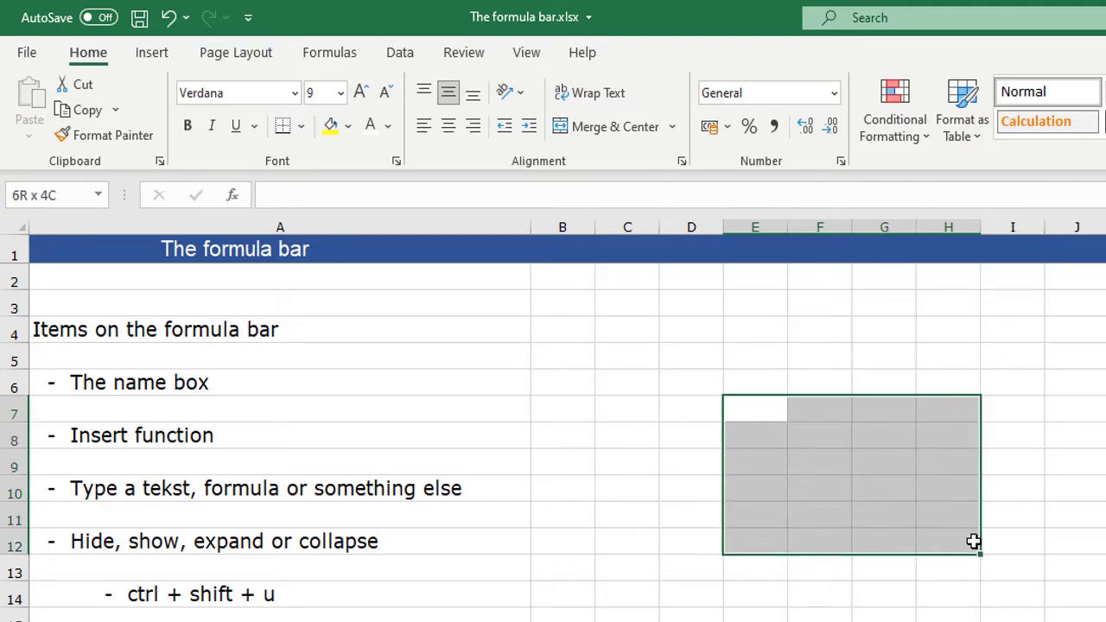
left_click(52, 196)
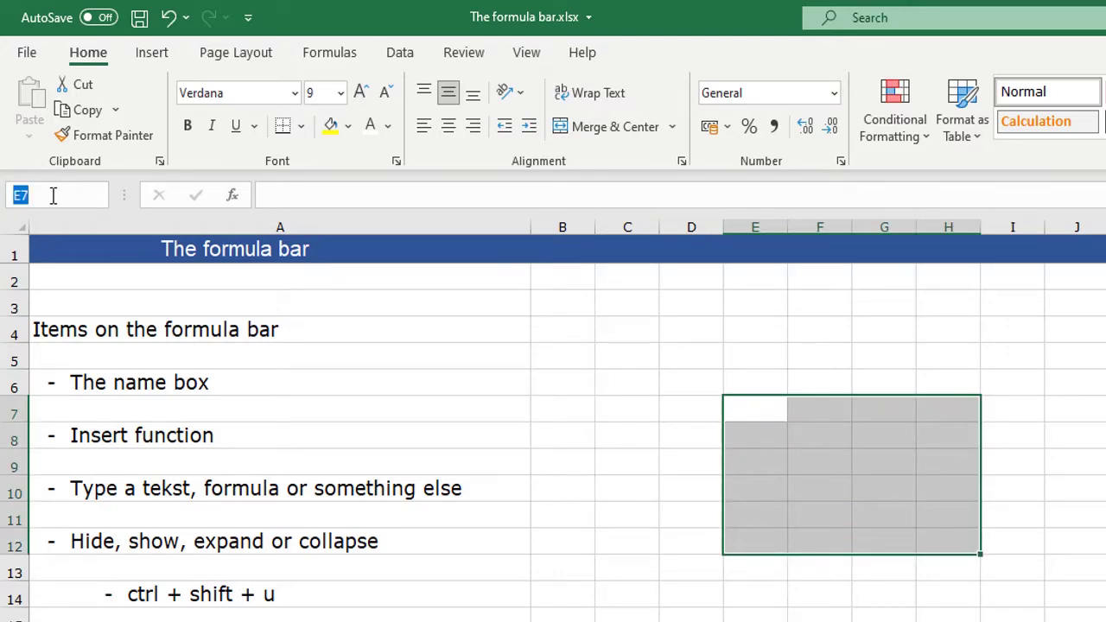
type("database")
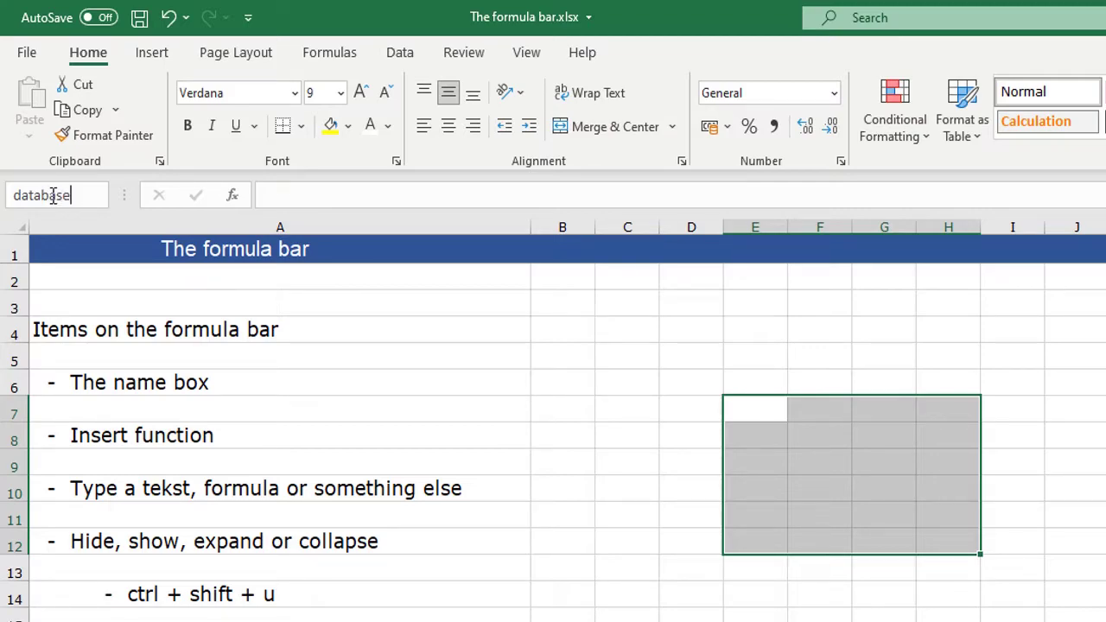
key("Return")
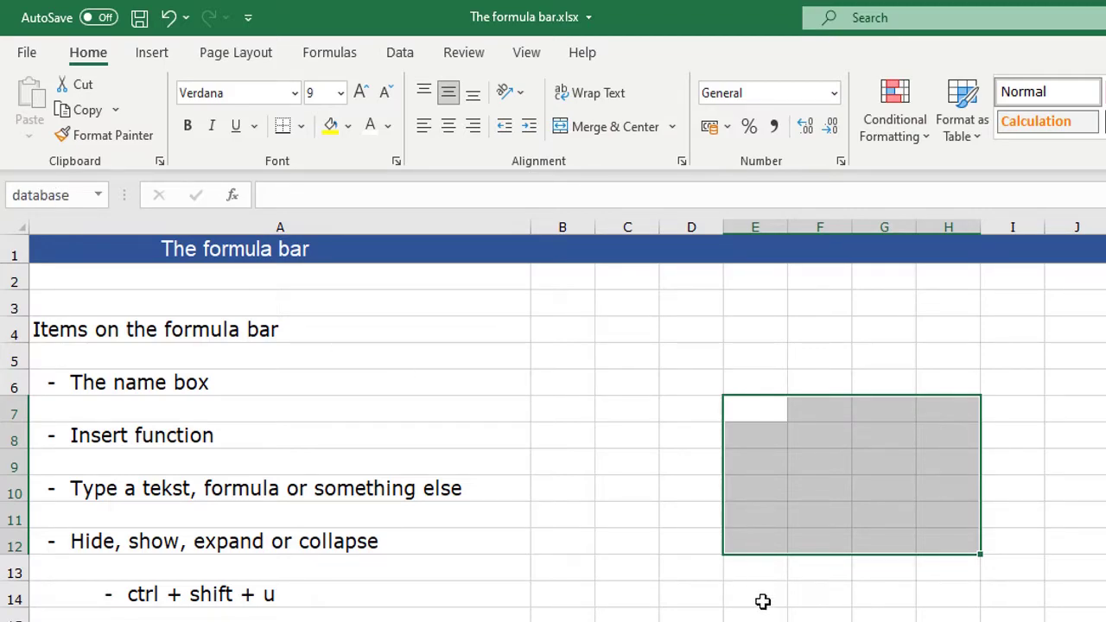
Confirm in Name Manager that database refers to =Sheet1!$E$7:$H$12, then close it.
left_click(692, 461)
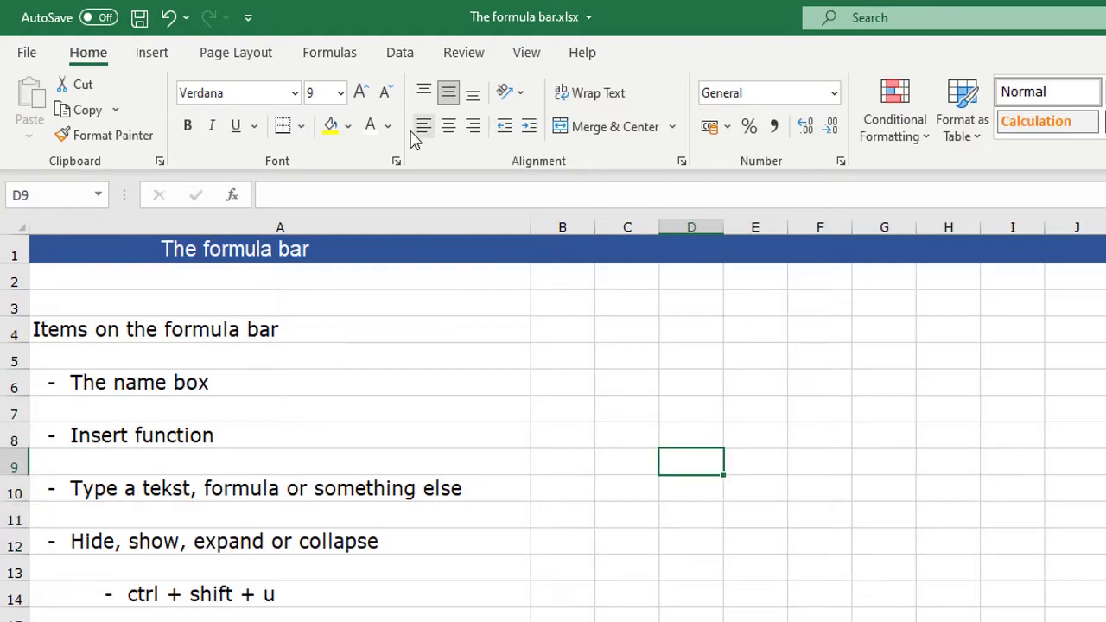
left_click(327, 53)
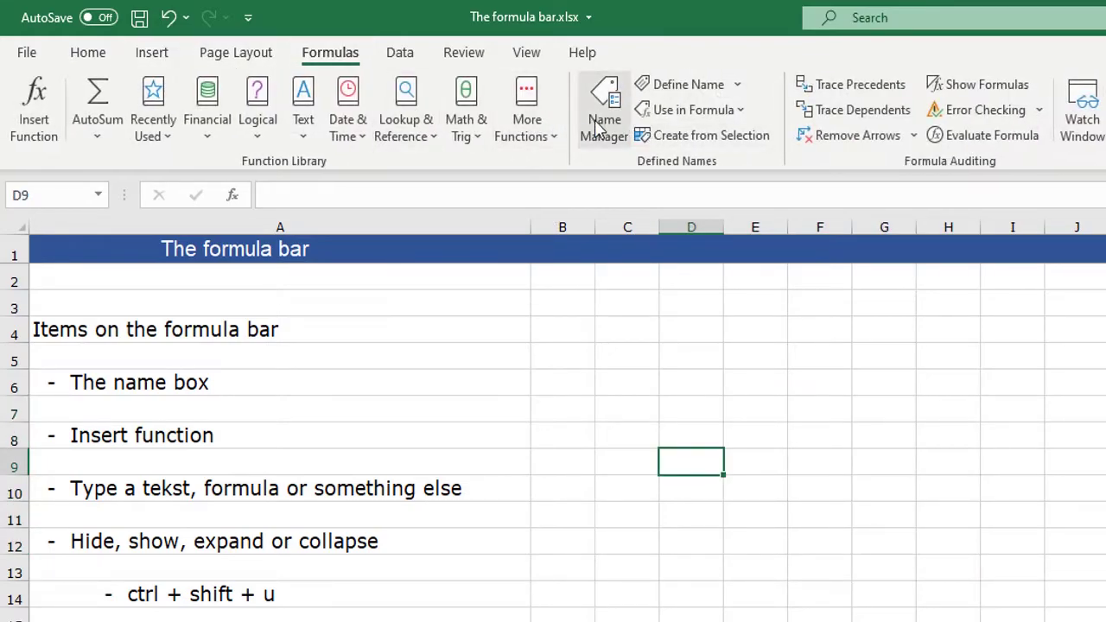
left_click(205, 114)
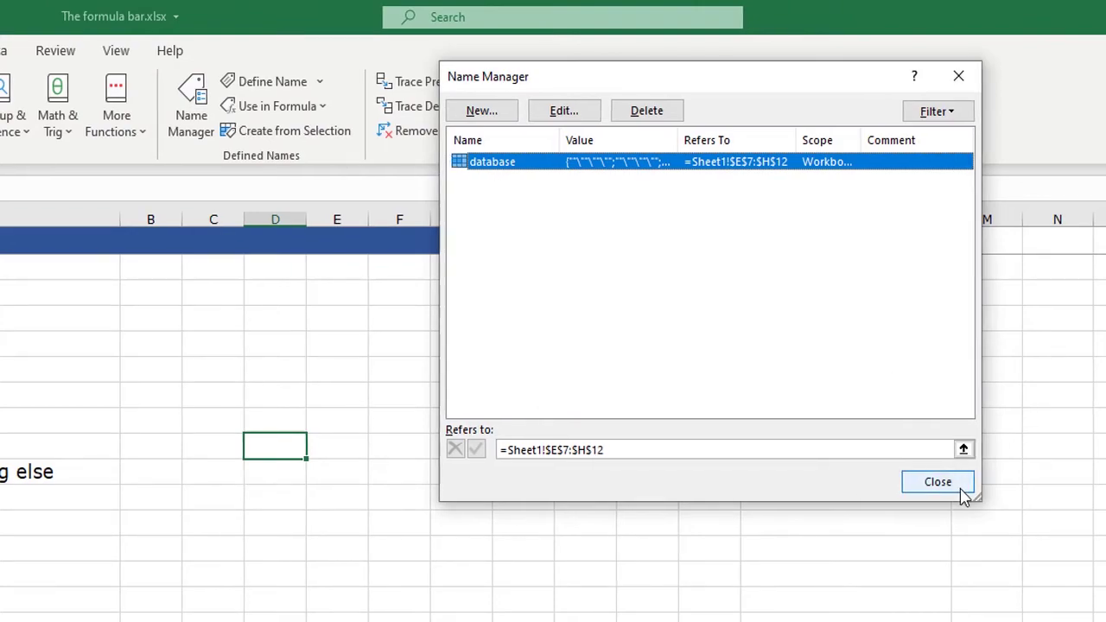
left_click(962, 489)
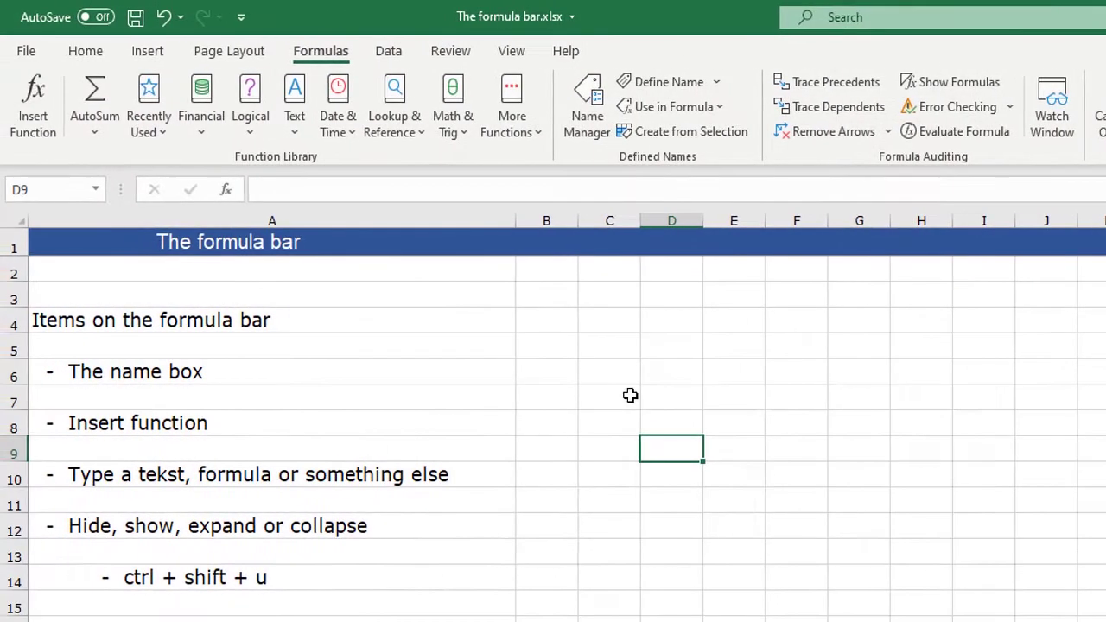
left_click(213, 394)
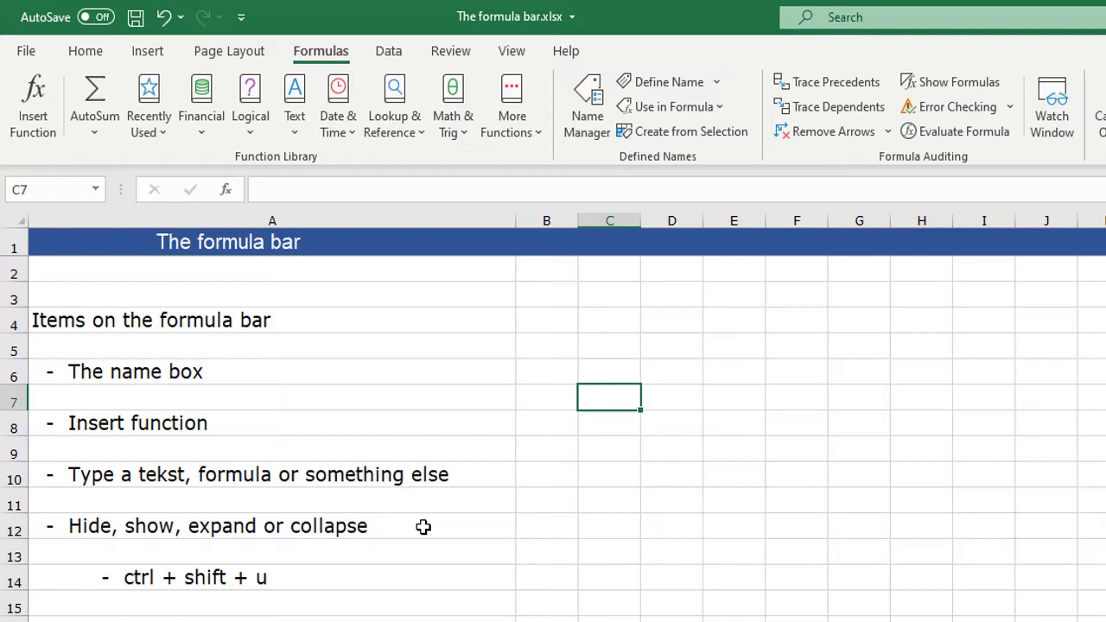
From further down the sheet, pick database in the Name Box list to return to E7:H12.
scroll(392, 545, "down", 9)
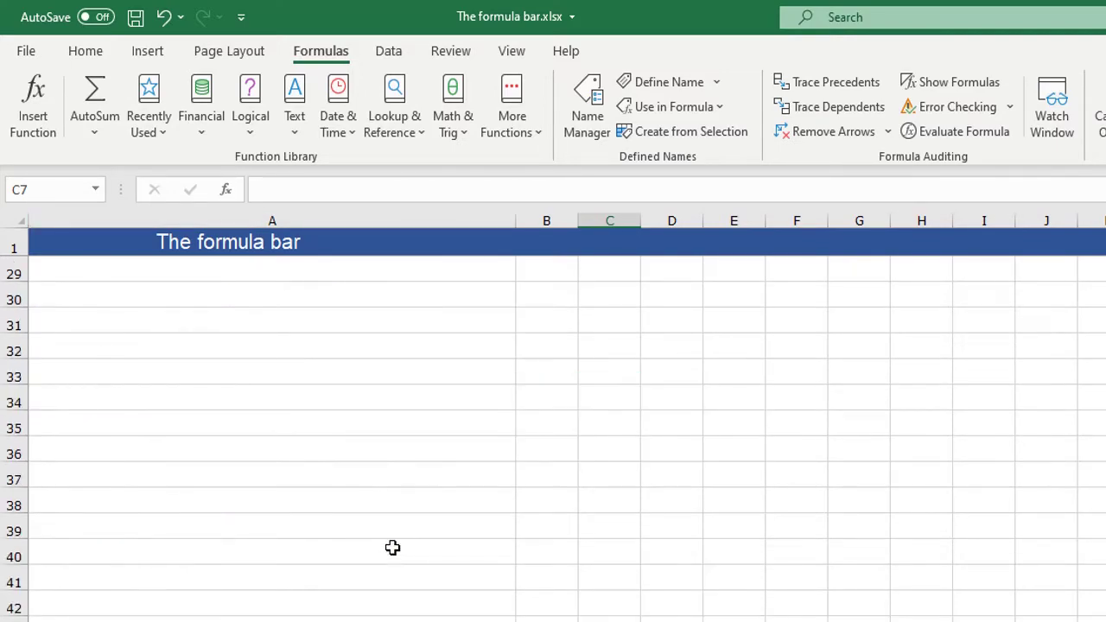
scroll(392, 545, "down", 20)
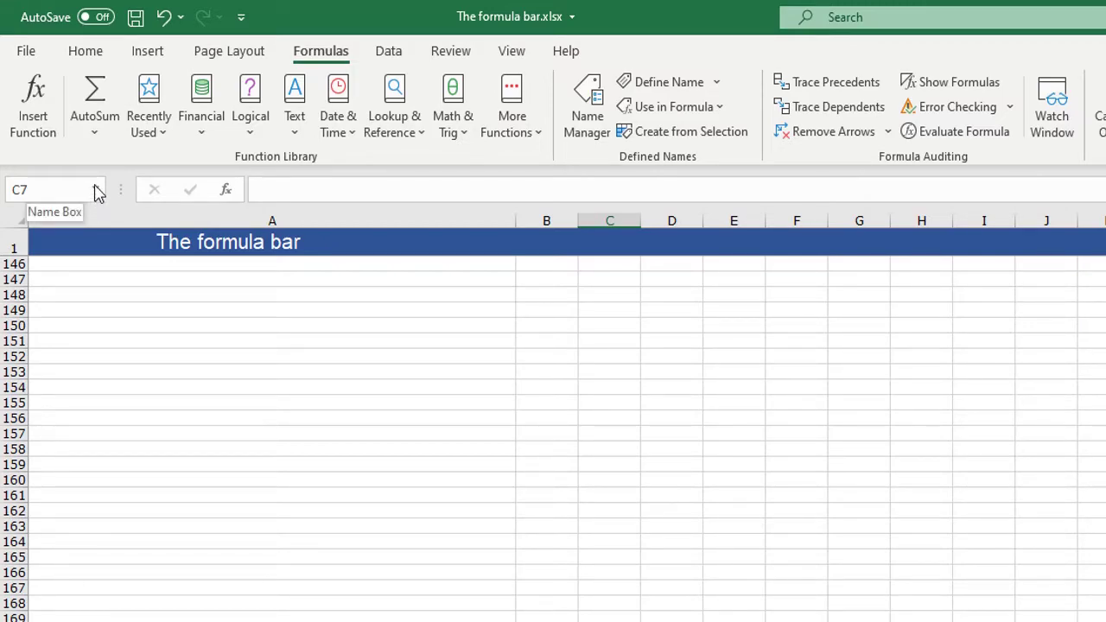
left_click(100, 192)
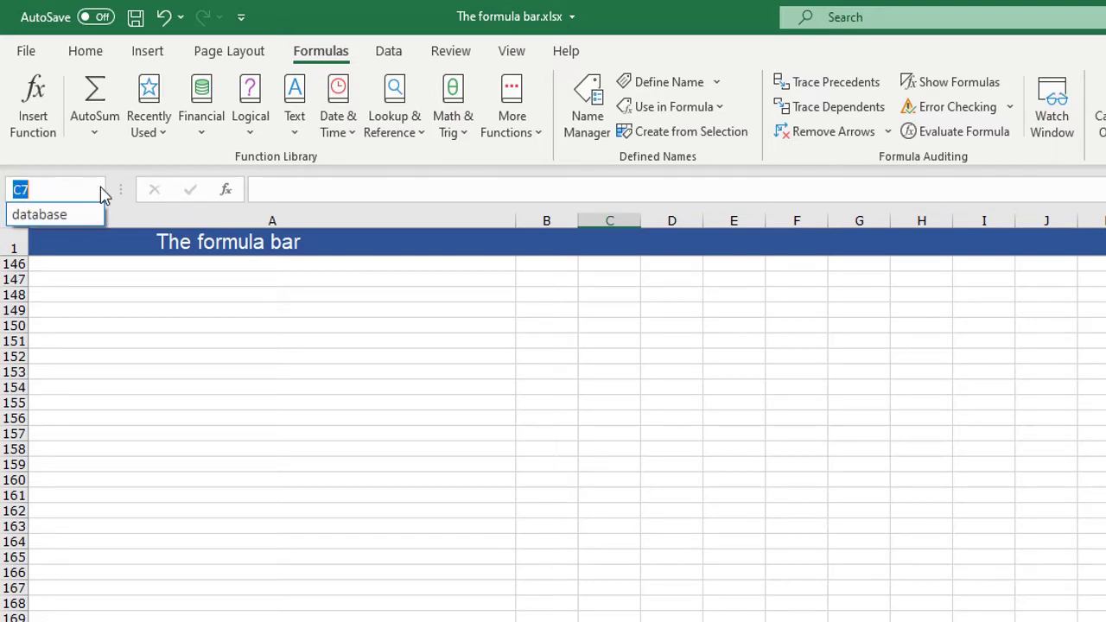
left_click(47, 214)
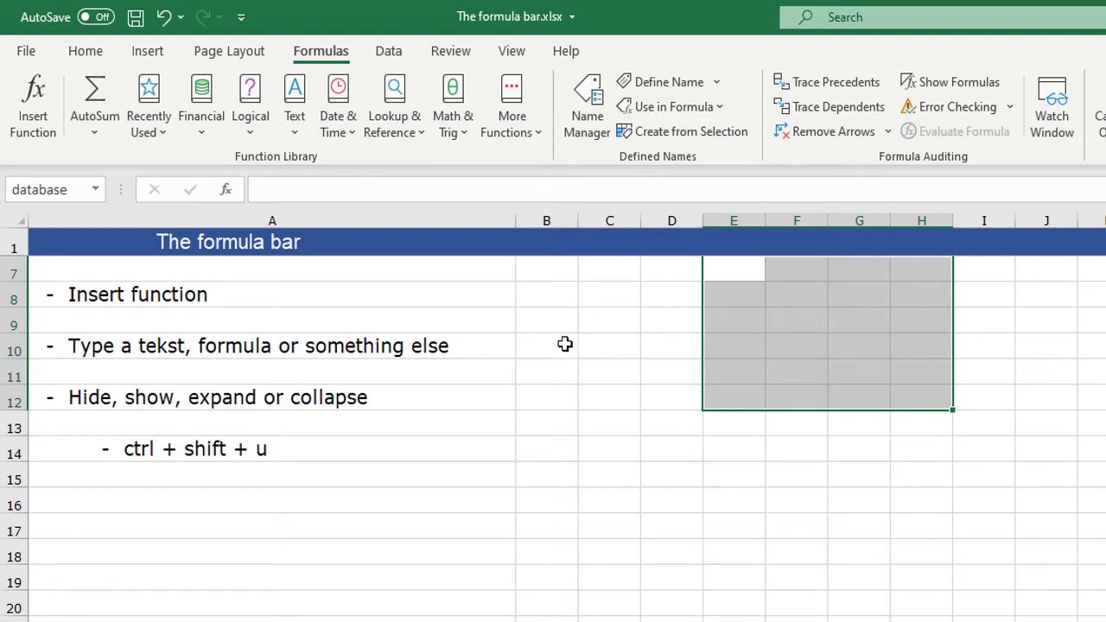
scroll(682, 331, "up", 2)
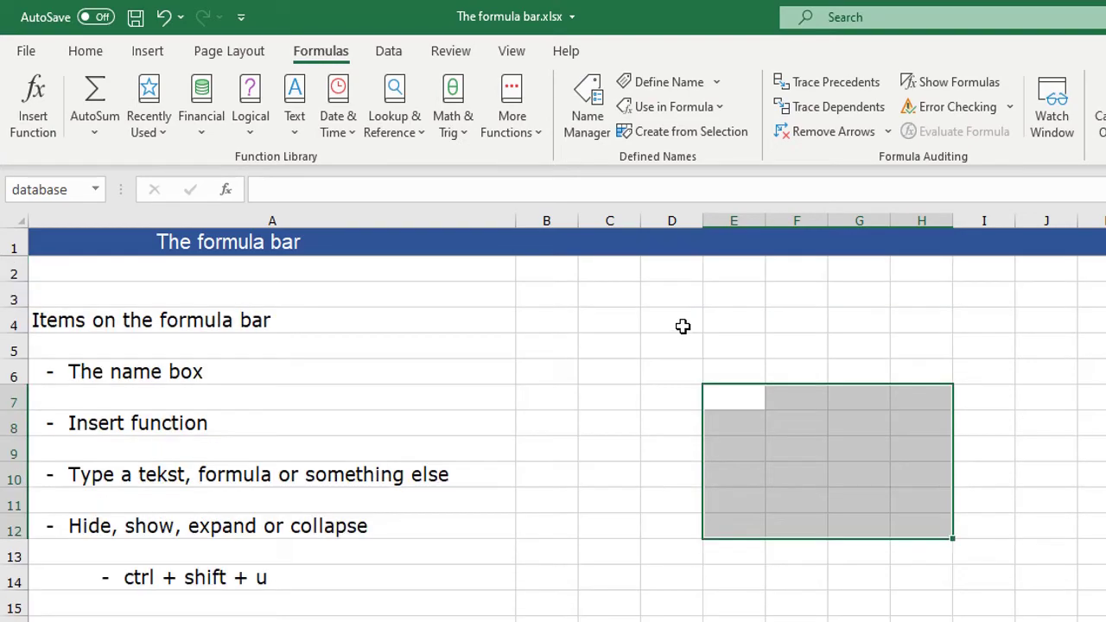
Insert the SUM function into E7 from the Insert Function list, opening its Function Arguments.
left_click(230, 195)
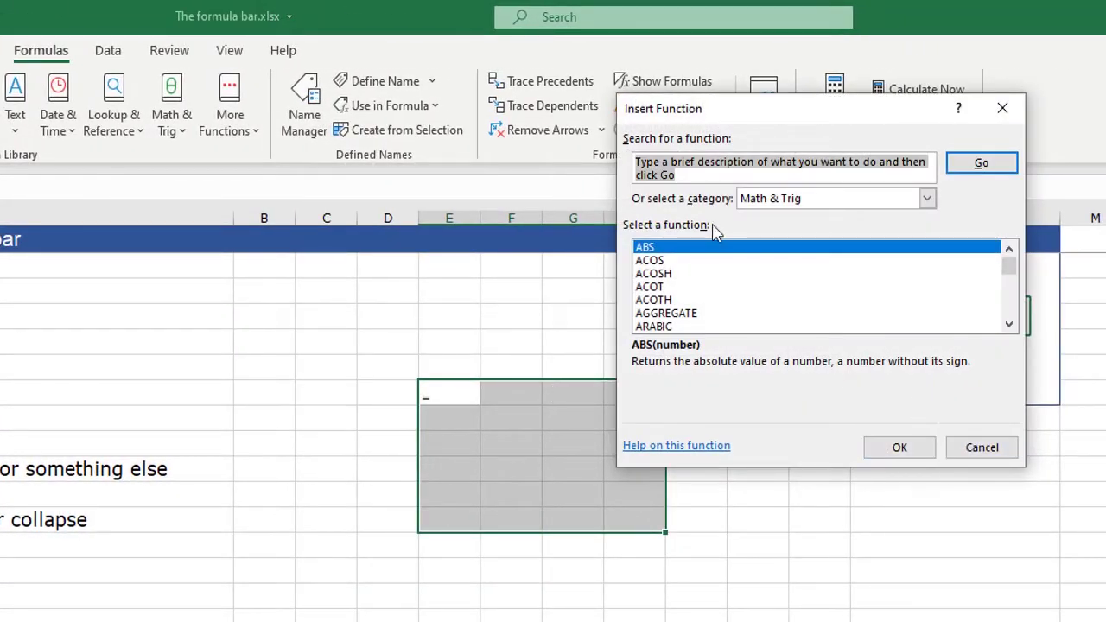
left_click(795, 273)
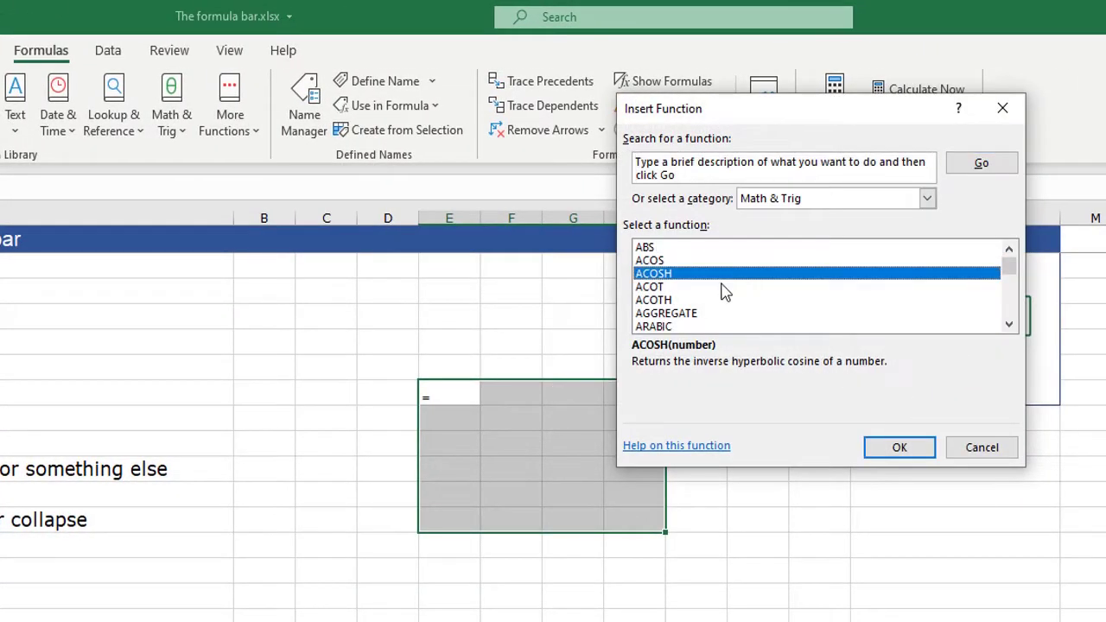
scroll(699, 294, "down", 15)
scroll(692, 286, "down", 7)
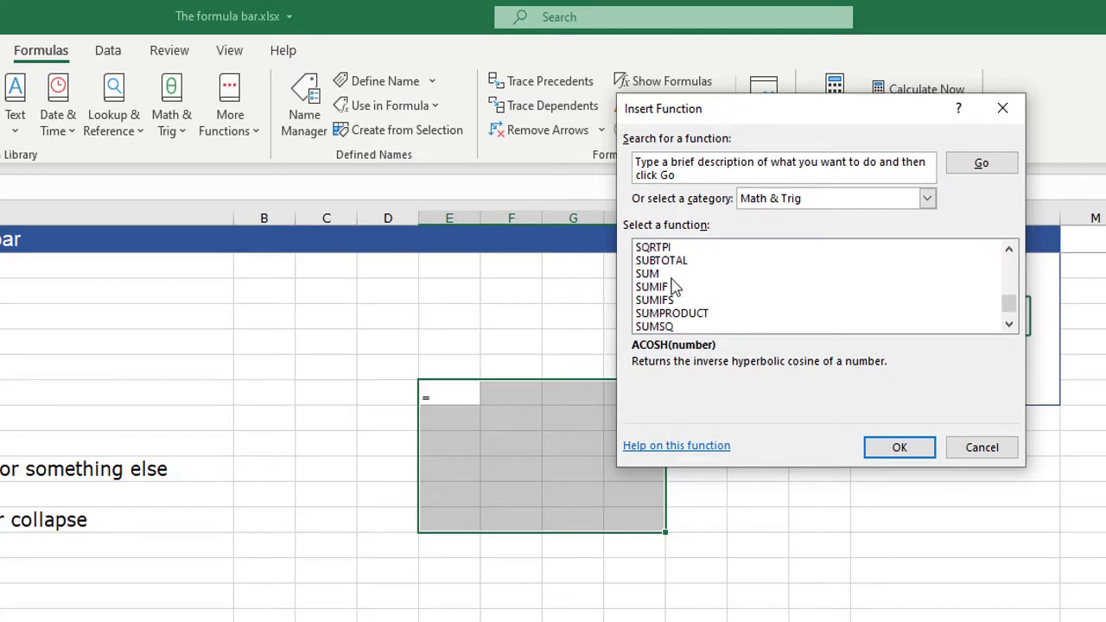
left_click(644, 274)
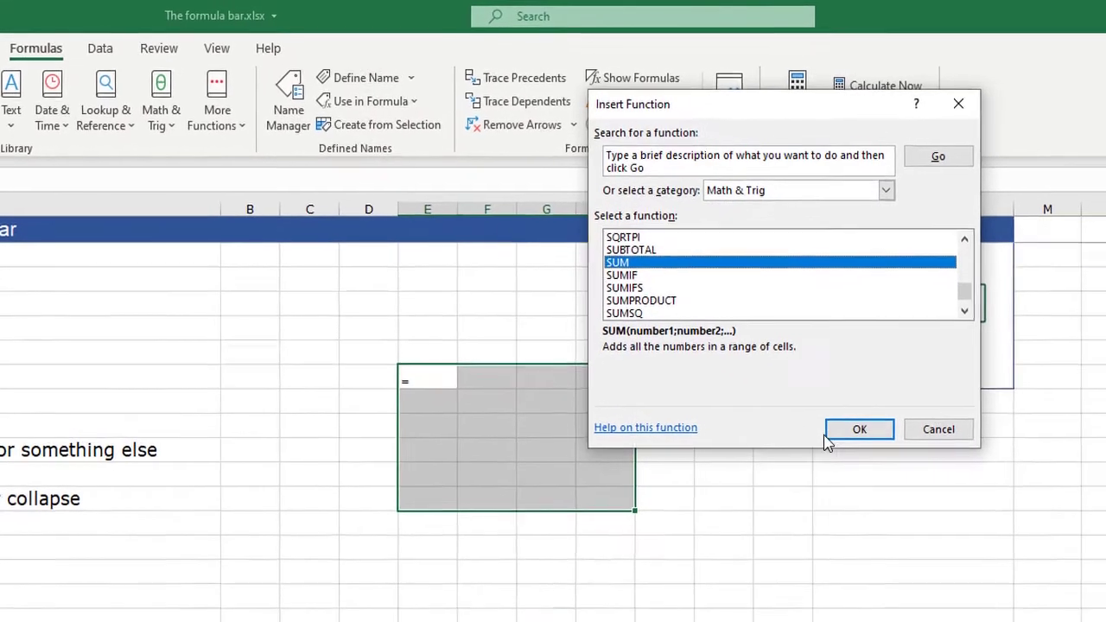
left_click(895, 447)
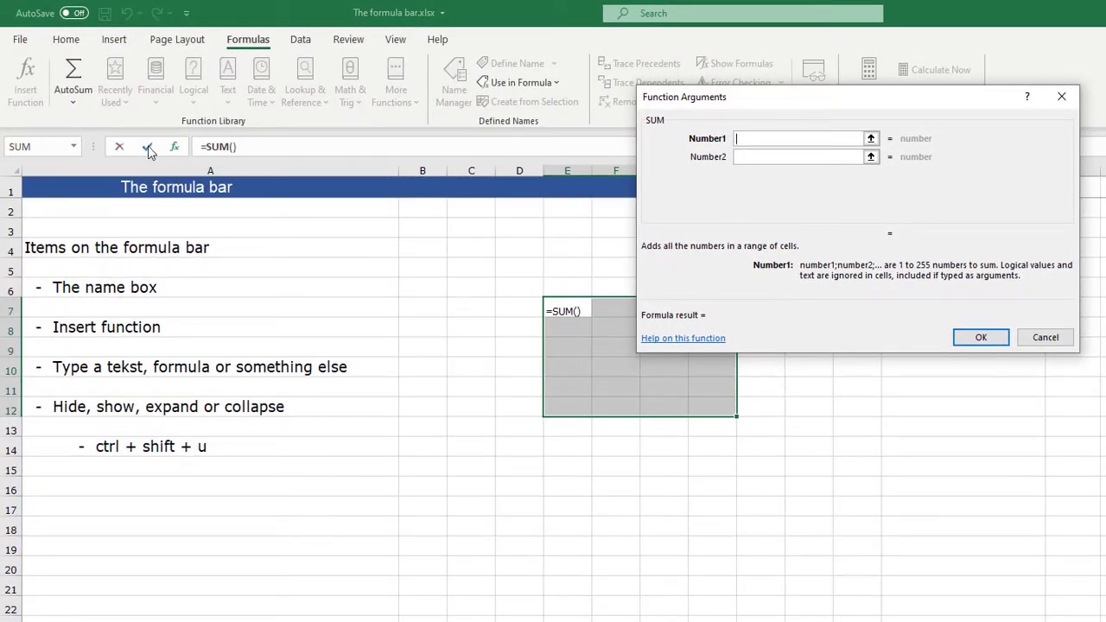
Cancel the SUM entry and enter Hello in cell C7.
left_click(119, 149)
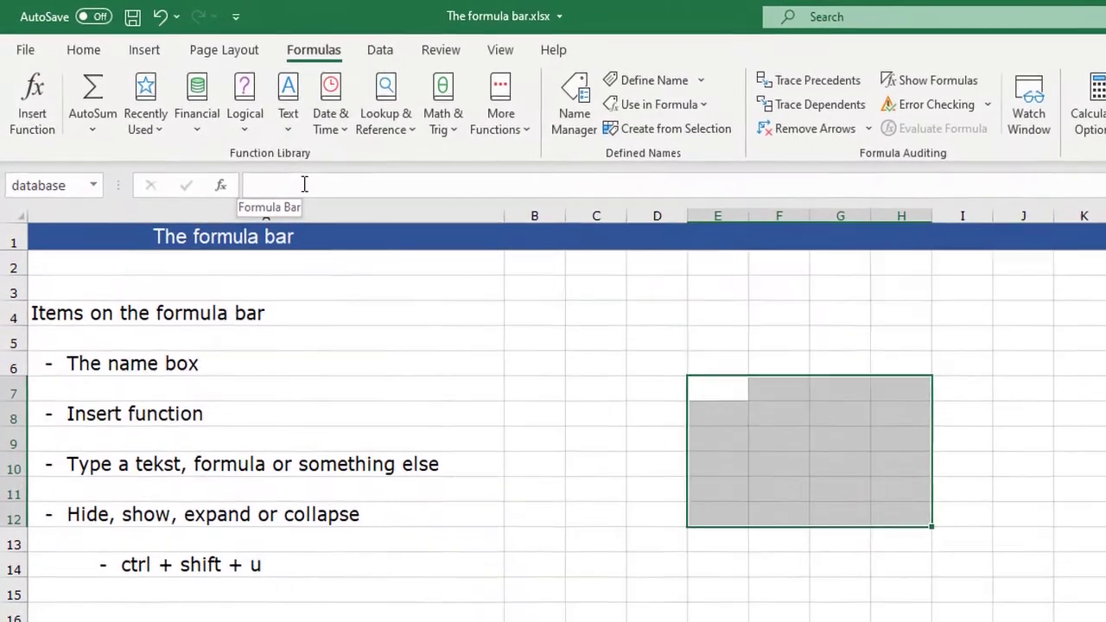
left_click(344, 193)
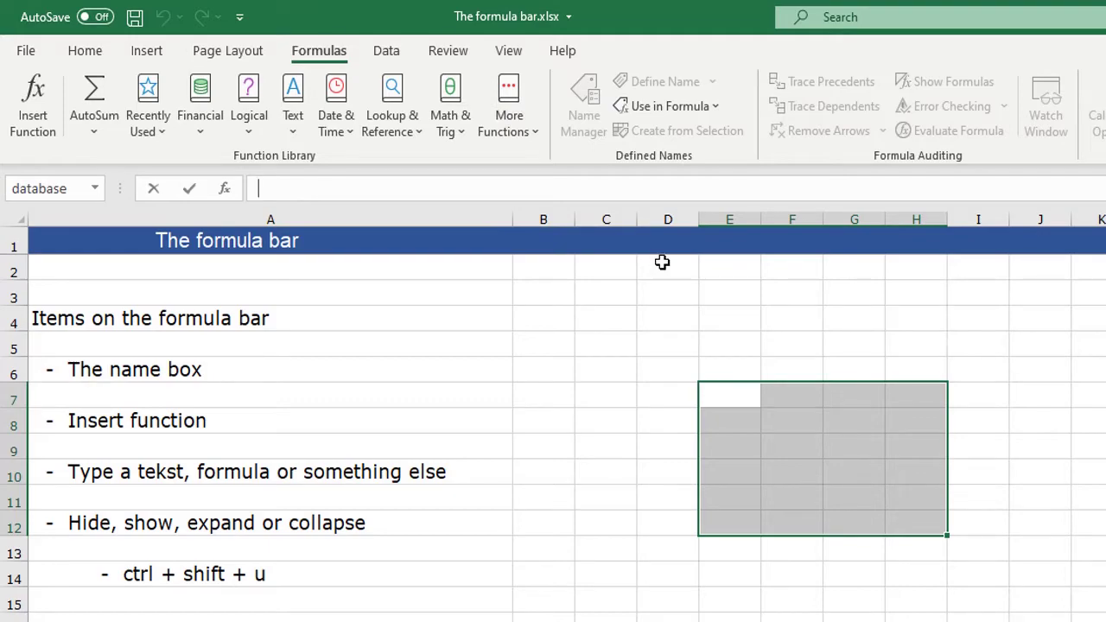
left_click(615, 399)
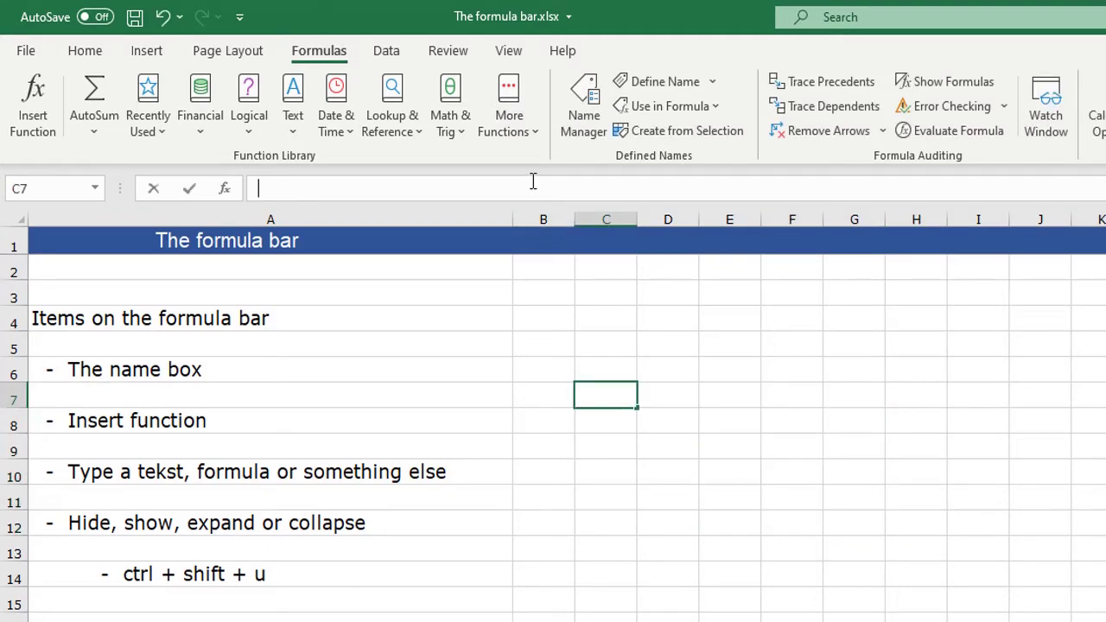
type("Hello")
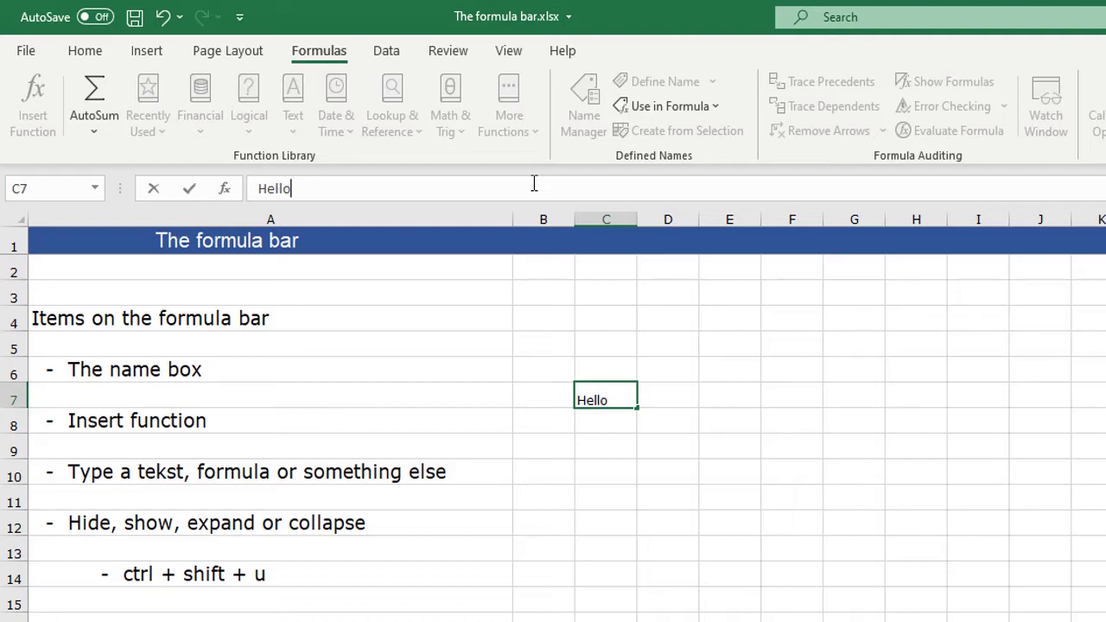
key("Return")
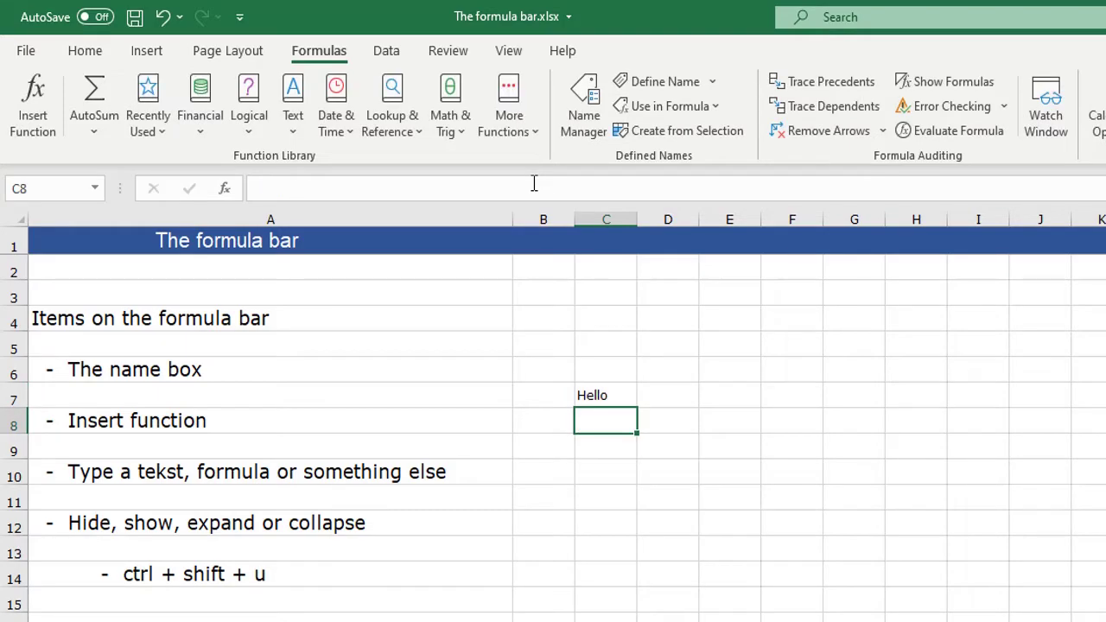
left_click(592, 390)
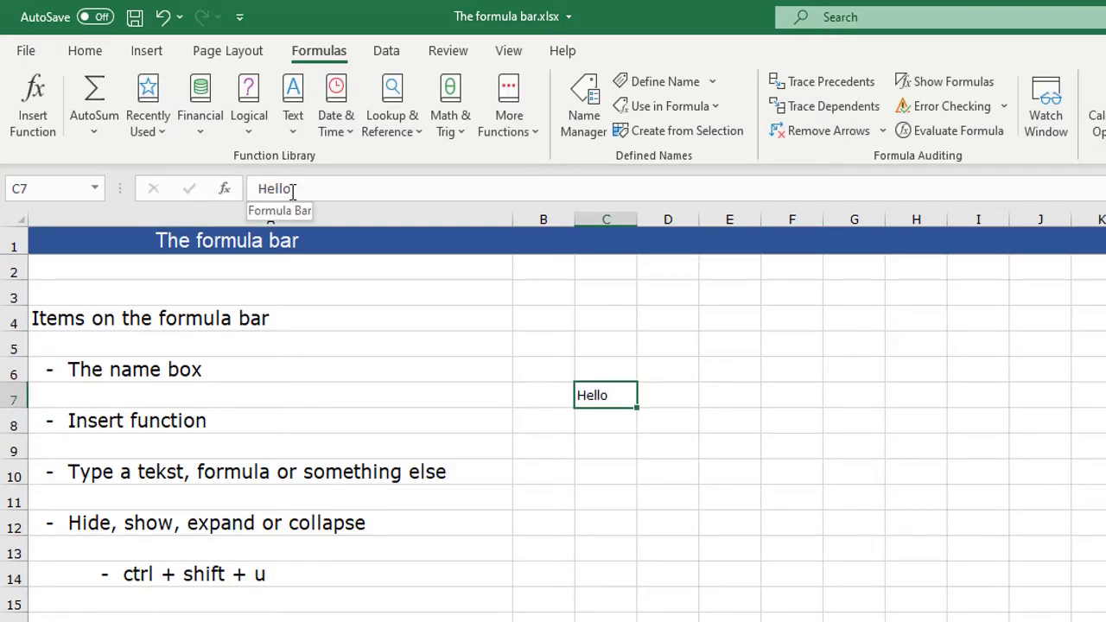
Enter =8*7 in C9 to get 56, and 45 in C10.
left_click(592, 447)
left_click(466, 192)
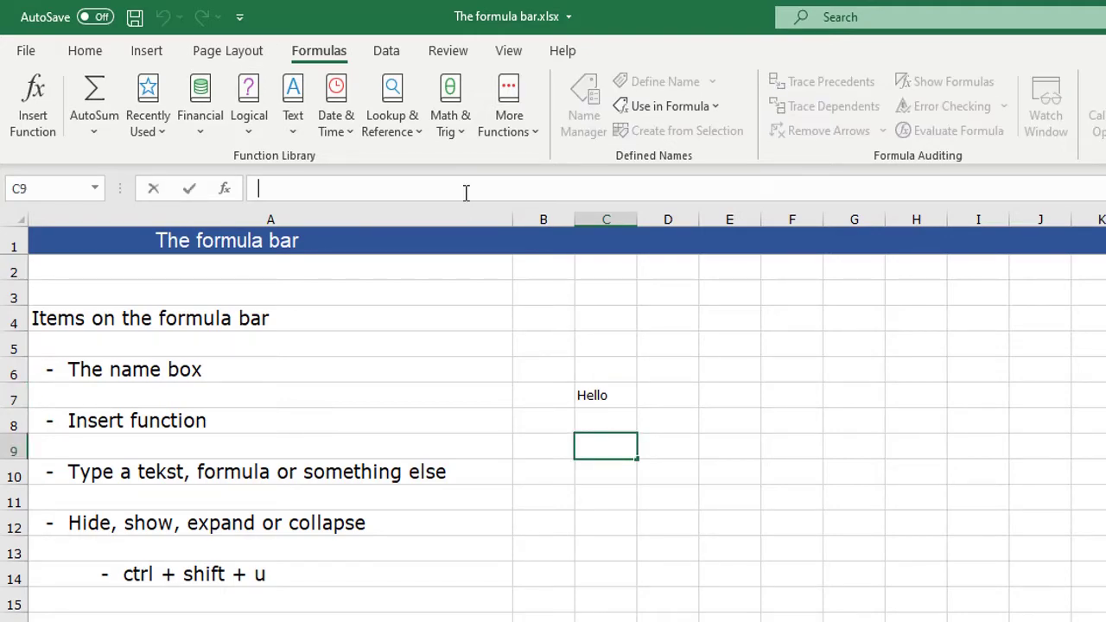
type("=8*7")
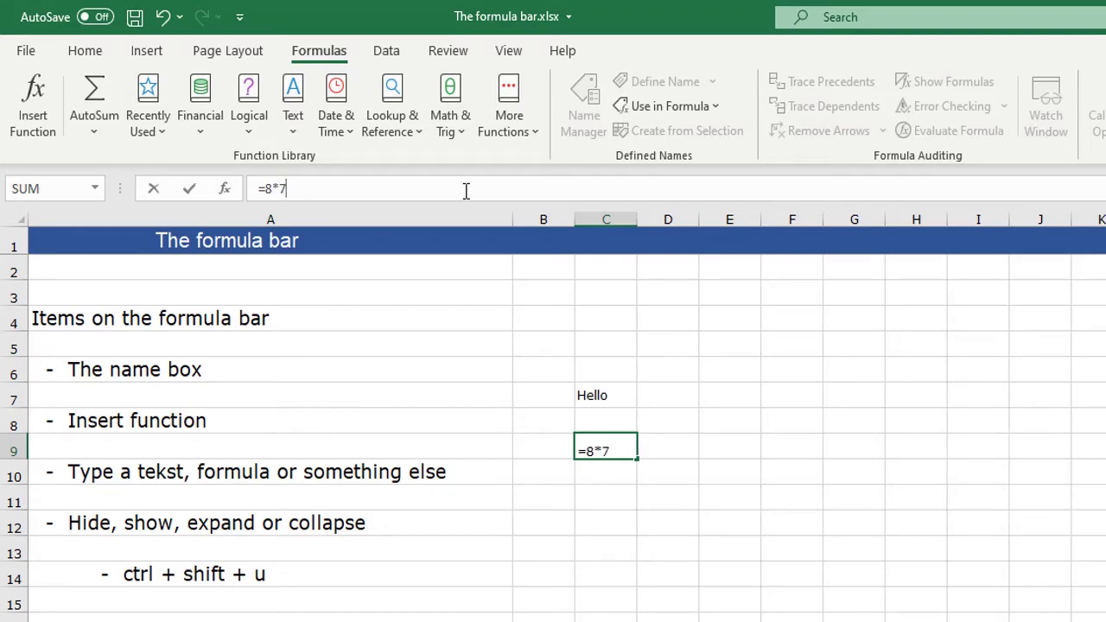
key("Return")
key("Down")
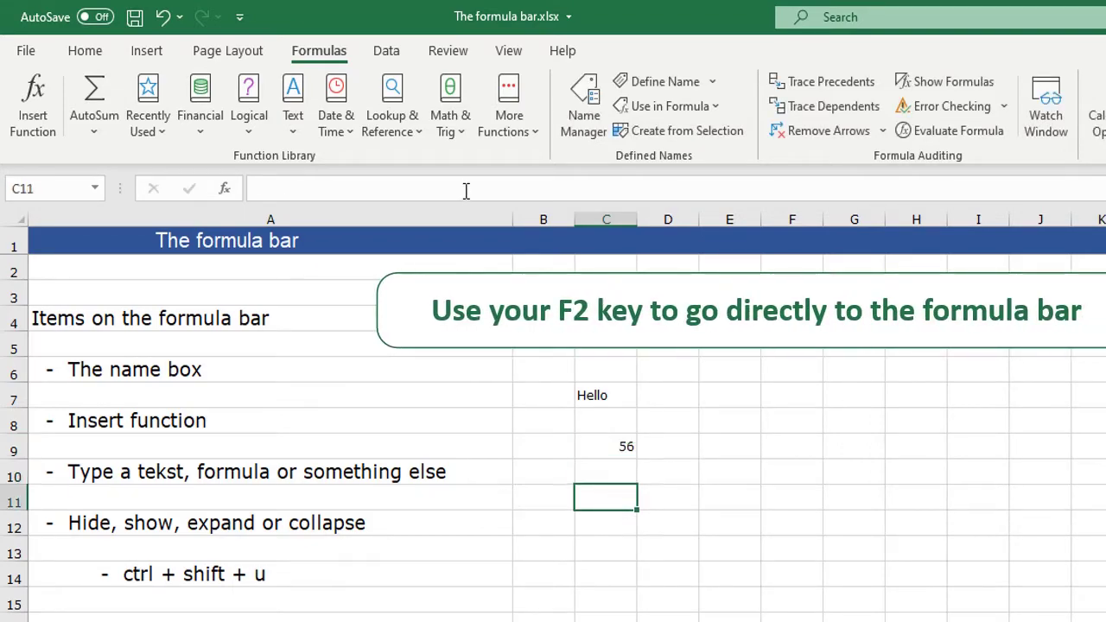
key("Up")
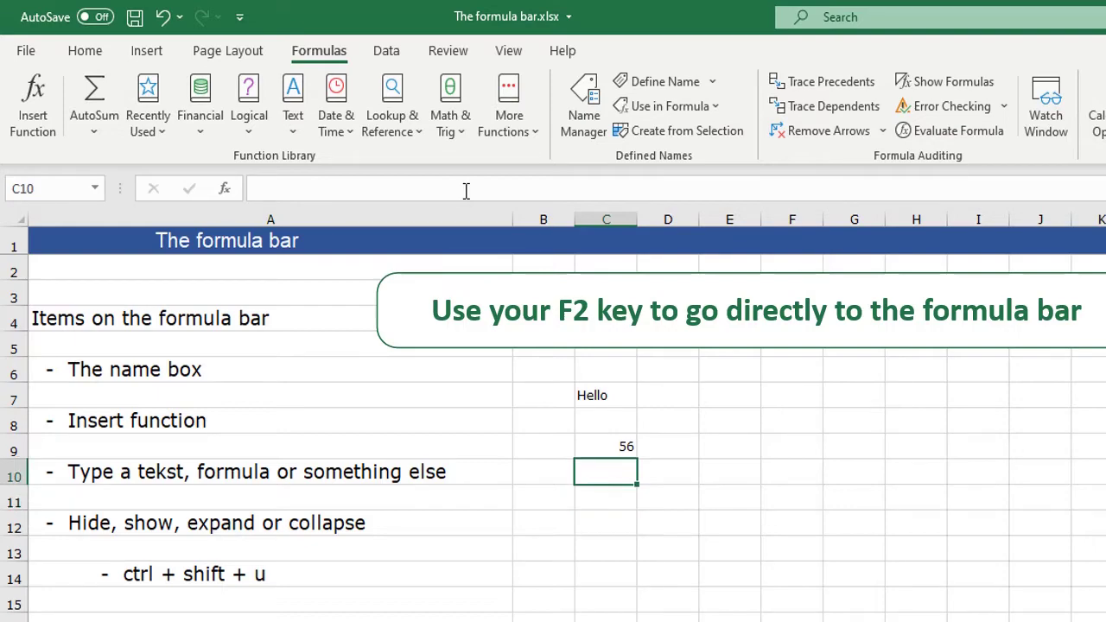
type("45")
key("Return")
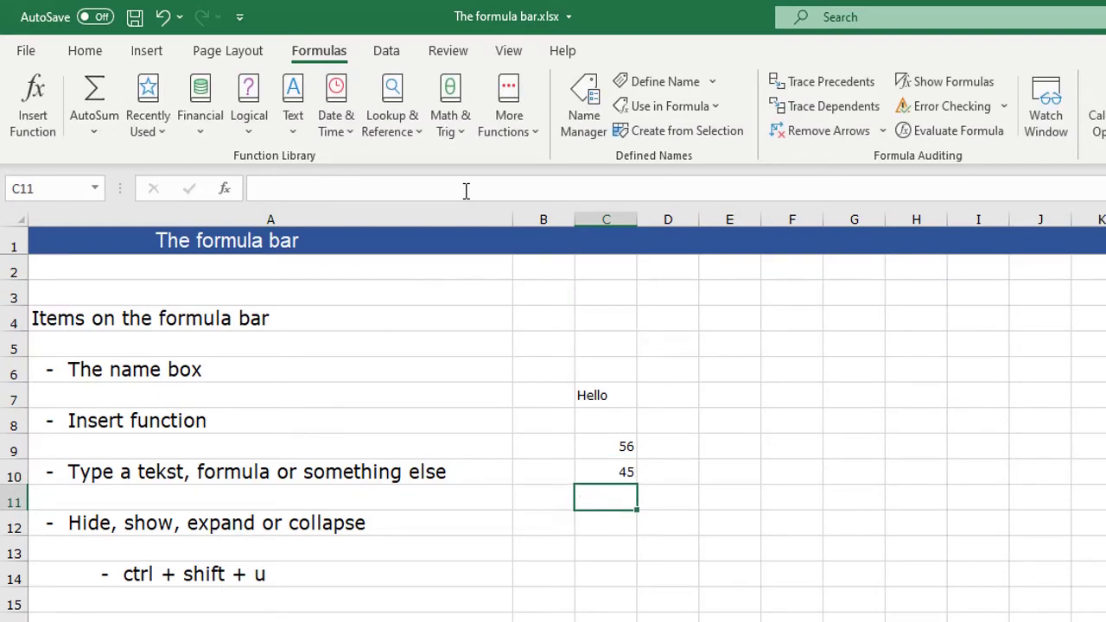
Enter =SUM(C9:C10) in C11 so it totals 101.
type("=")
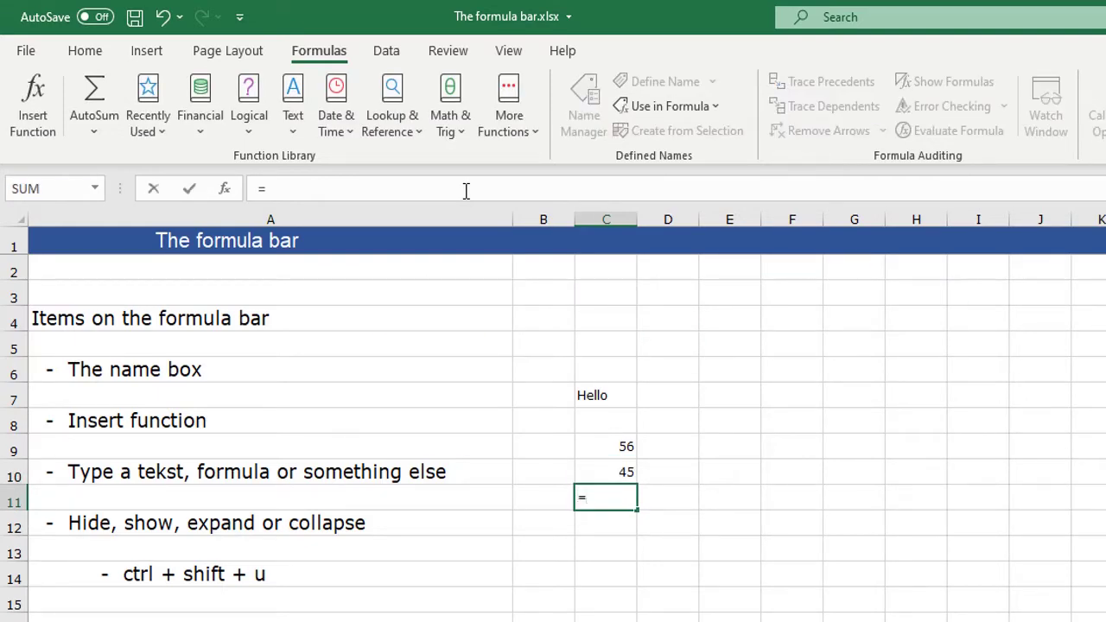
type("SUM")
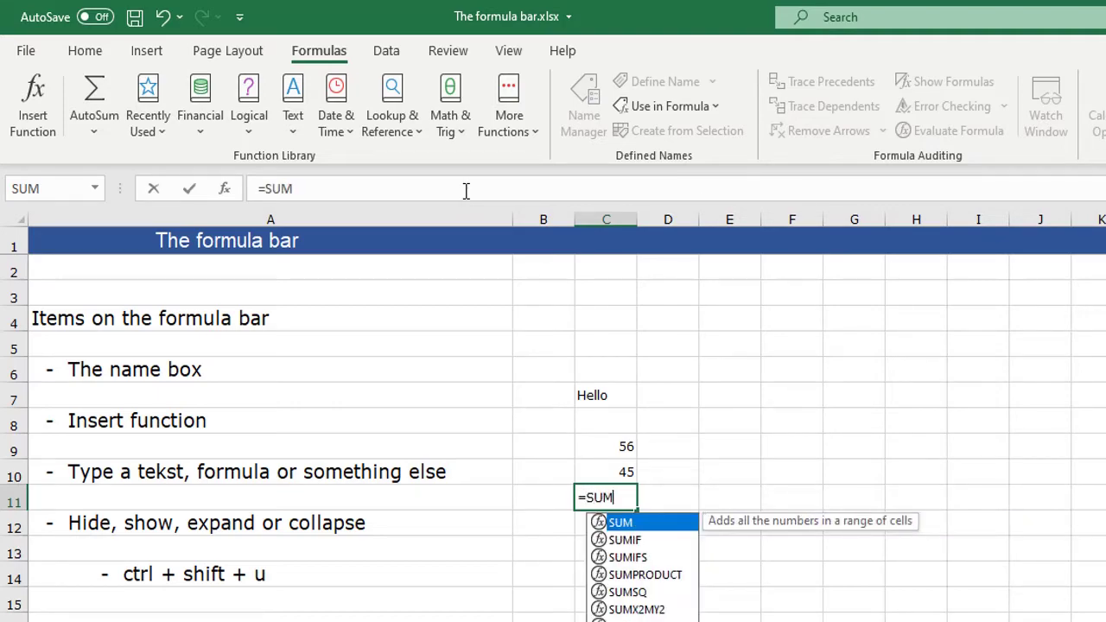
key("Up")
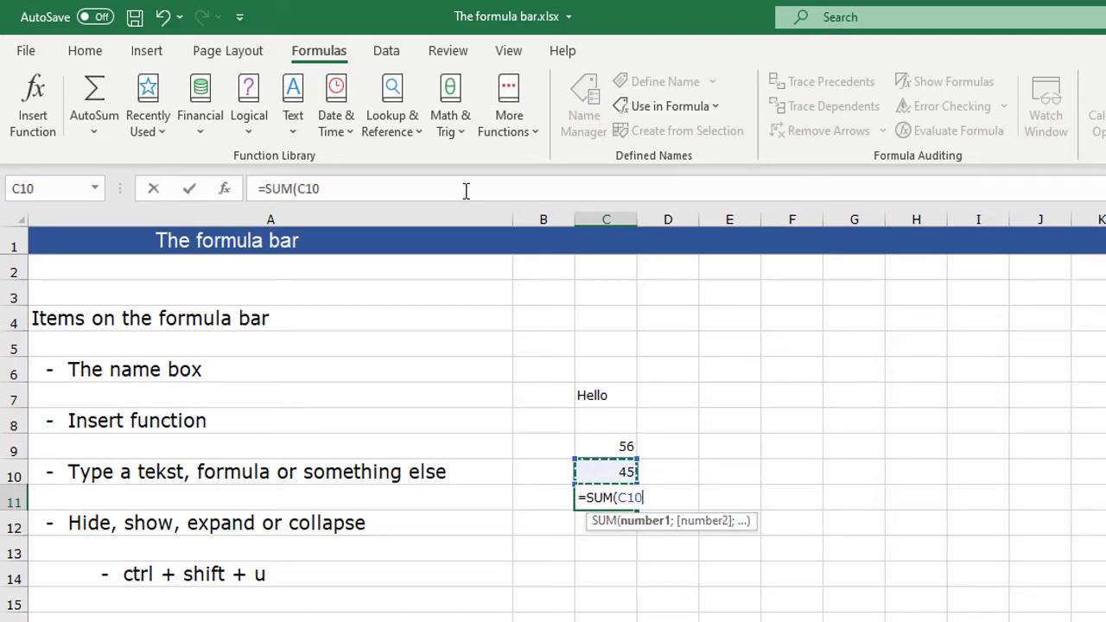
key("shift+Up")
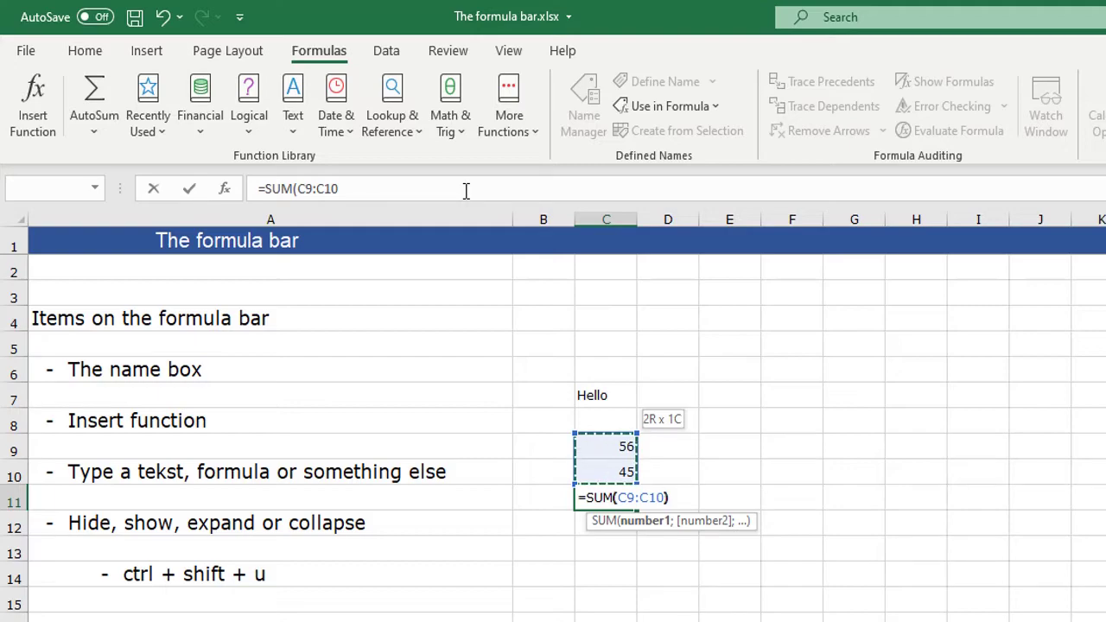
type(")")
key("Return")
key("Up")
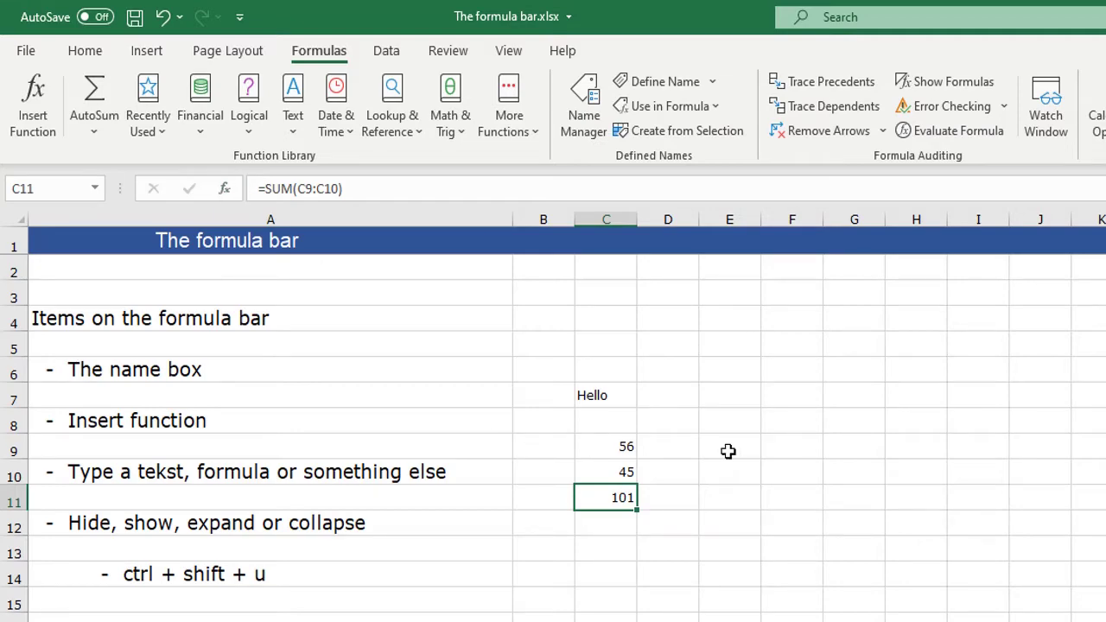
left_click(794, 445)
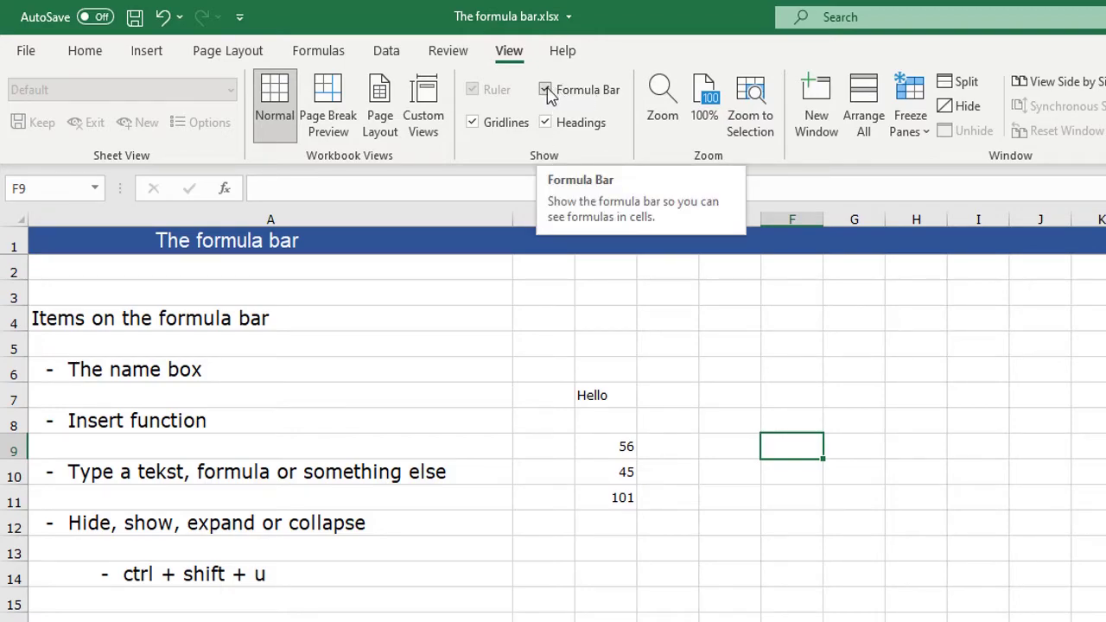
Uncheck Formula Bar on the View tab, then check it again.
left_click(548, 92)
left_click(982, 442)
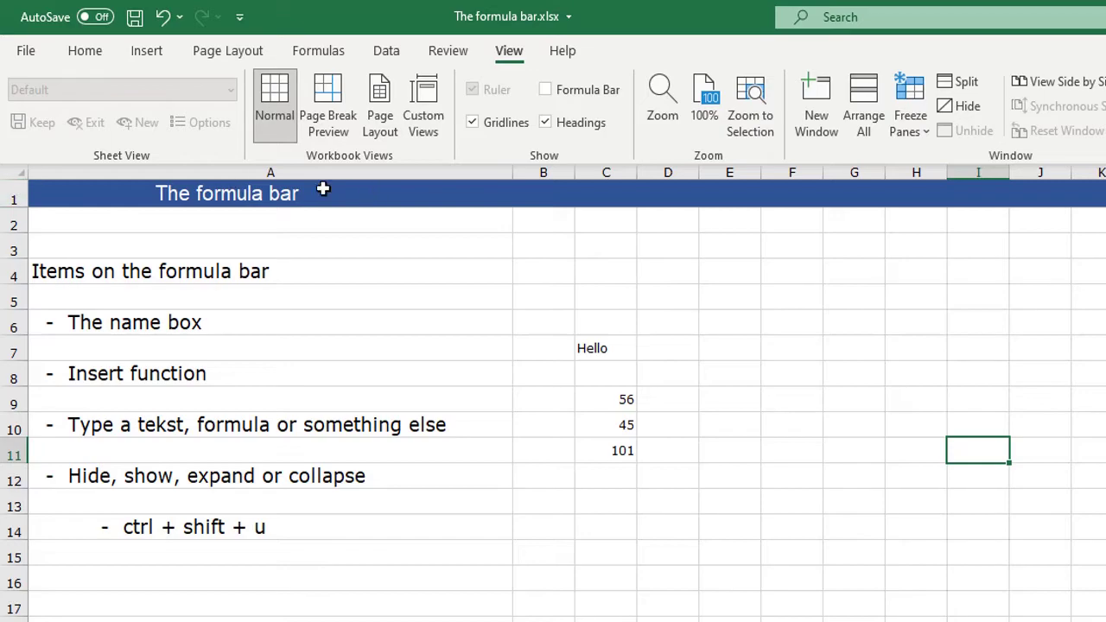
left_click(547, 91)
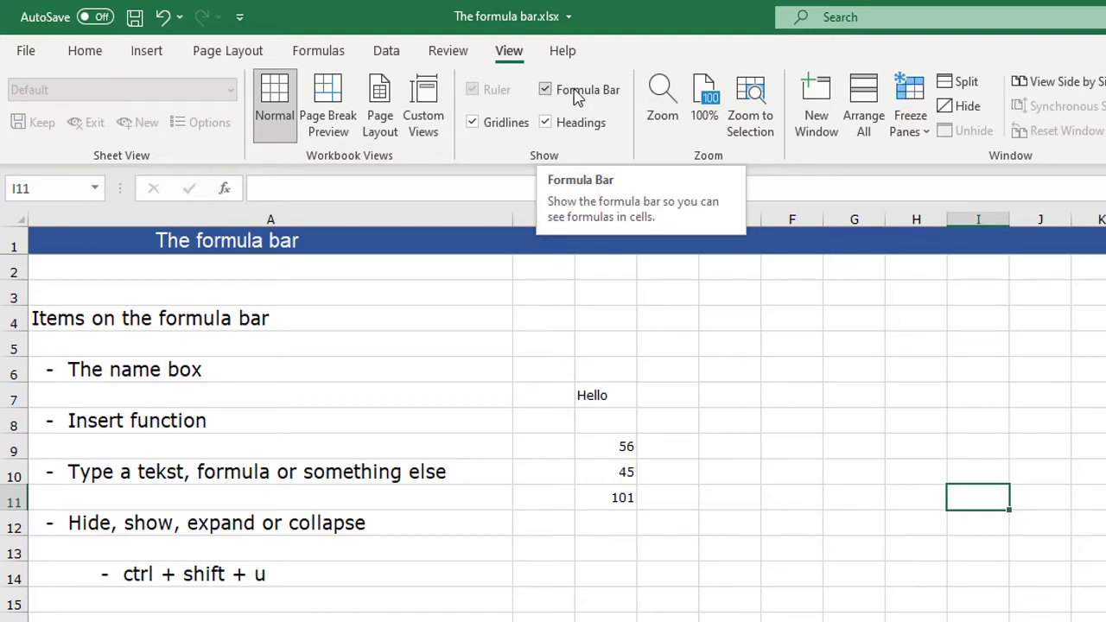
left_click_drag(757, 433, 758, 424)
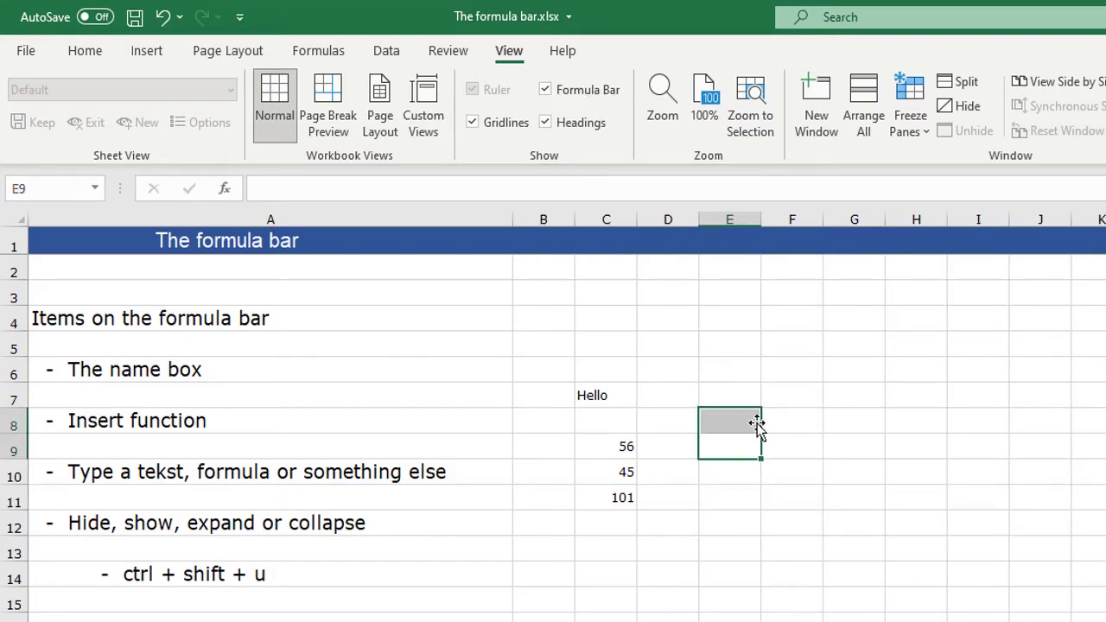
left_click(21, 49)
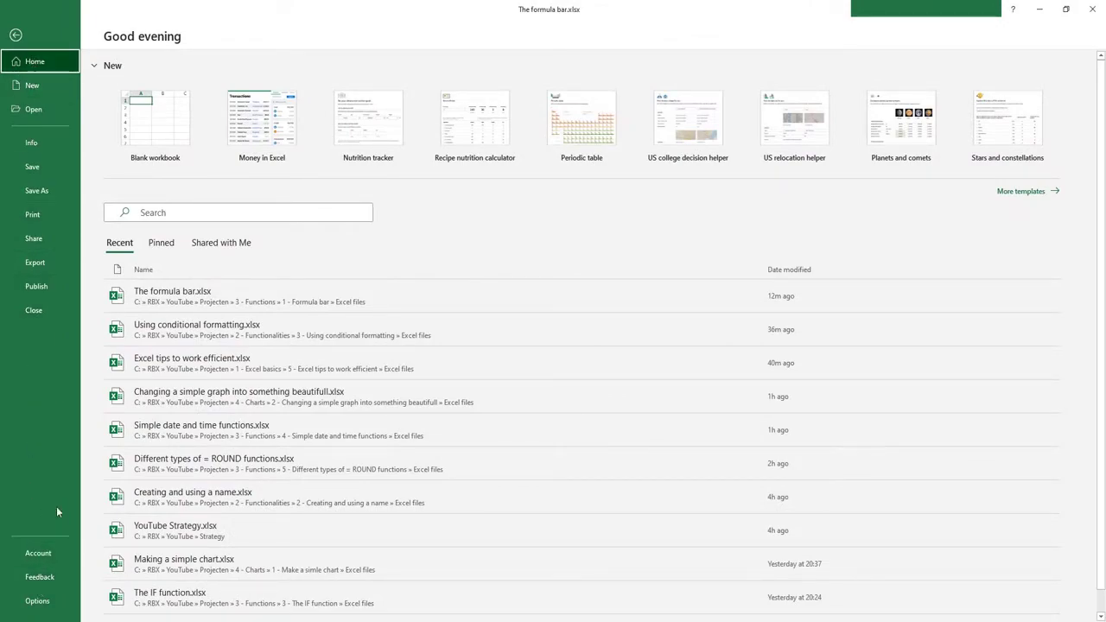
left_click(37, 601)
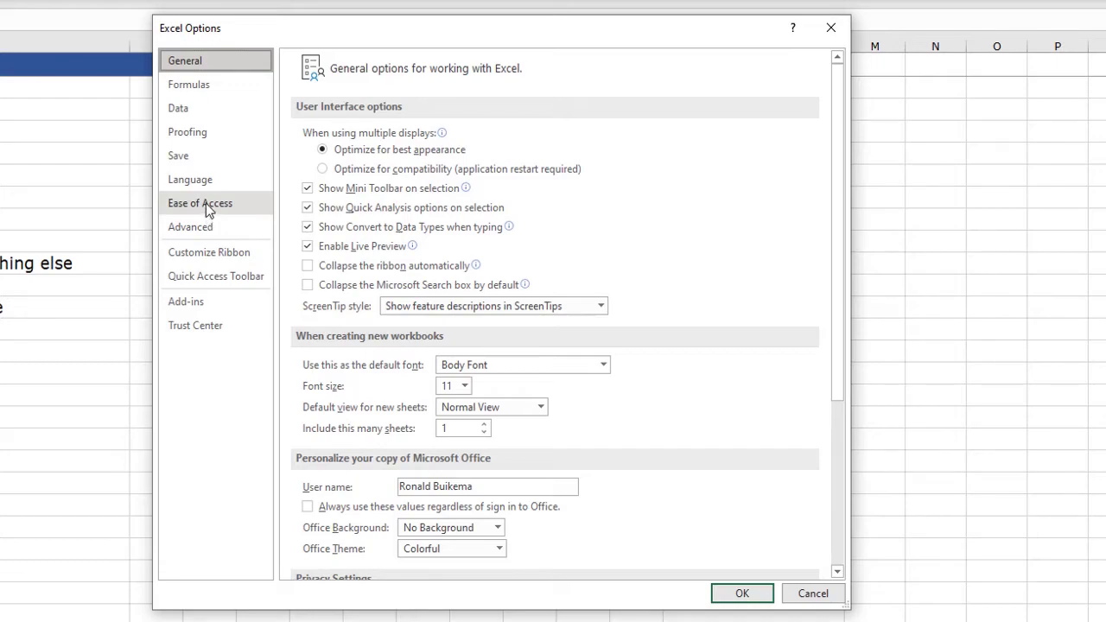
left_click(194, 228)
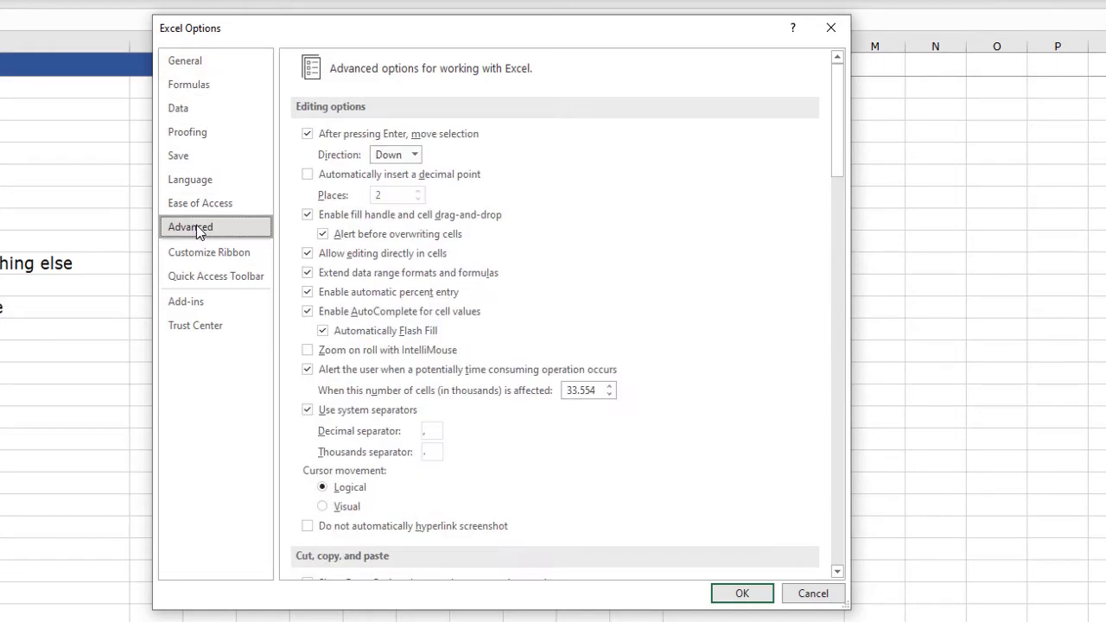
scroll(394, 319, "down", 4)
scroll(446, 354, "down", 6)
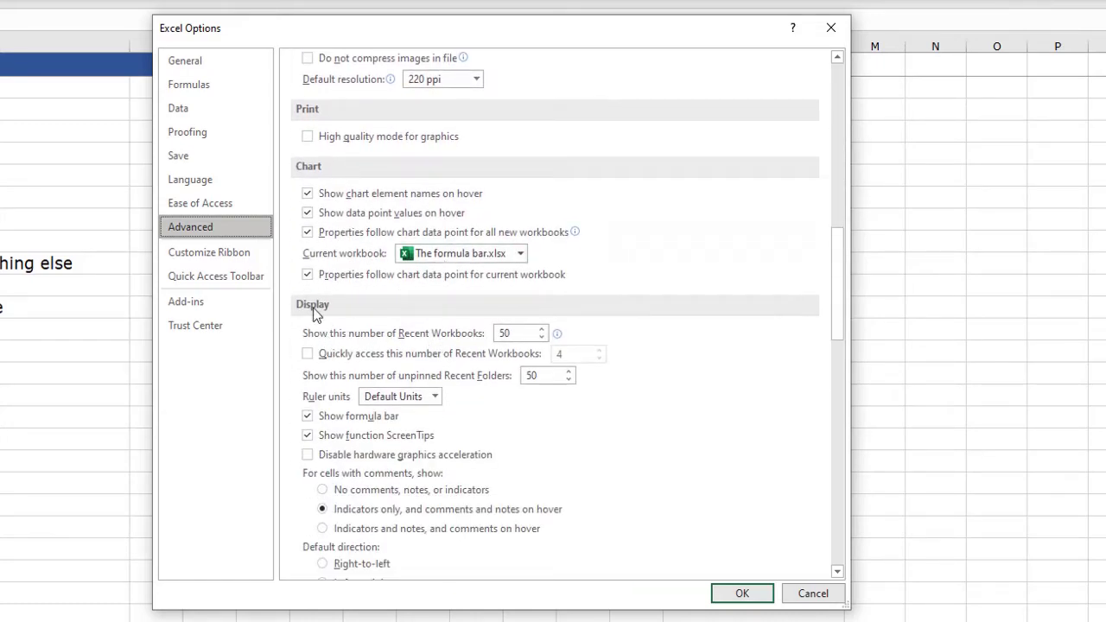
left_click(307, 418)
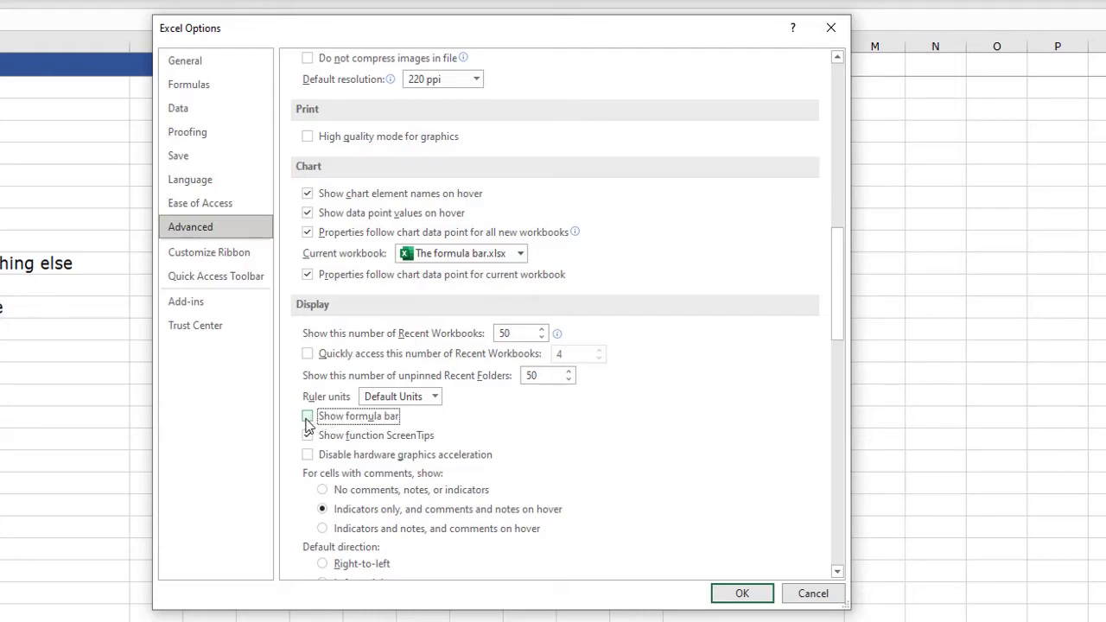
left_click(309, 417)
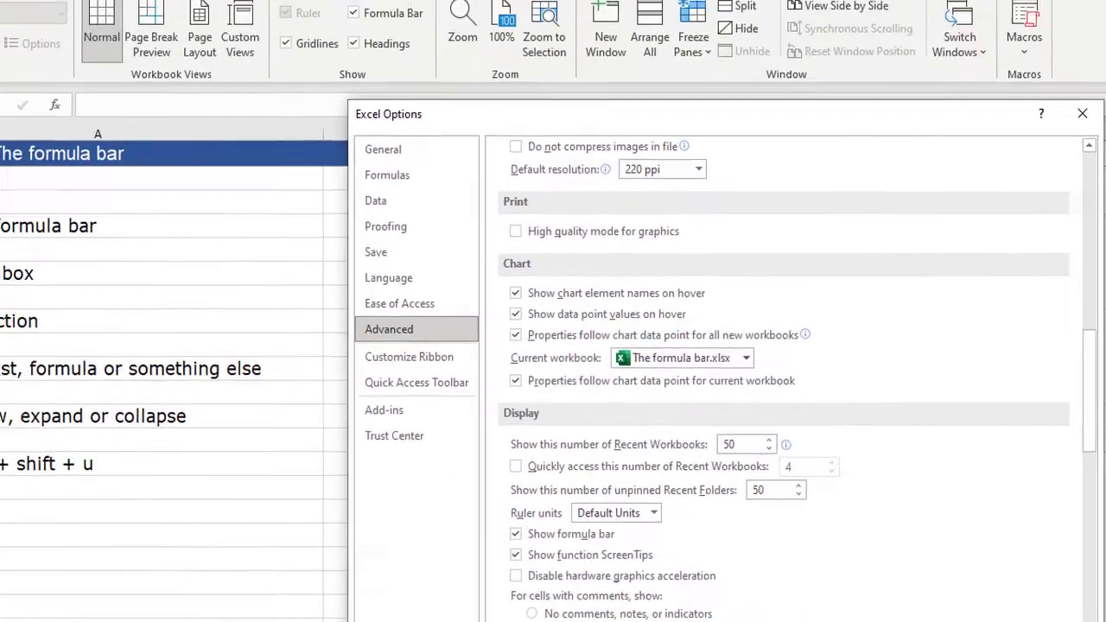
left_click(782, 596)
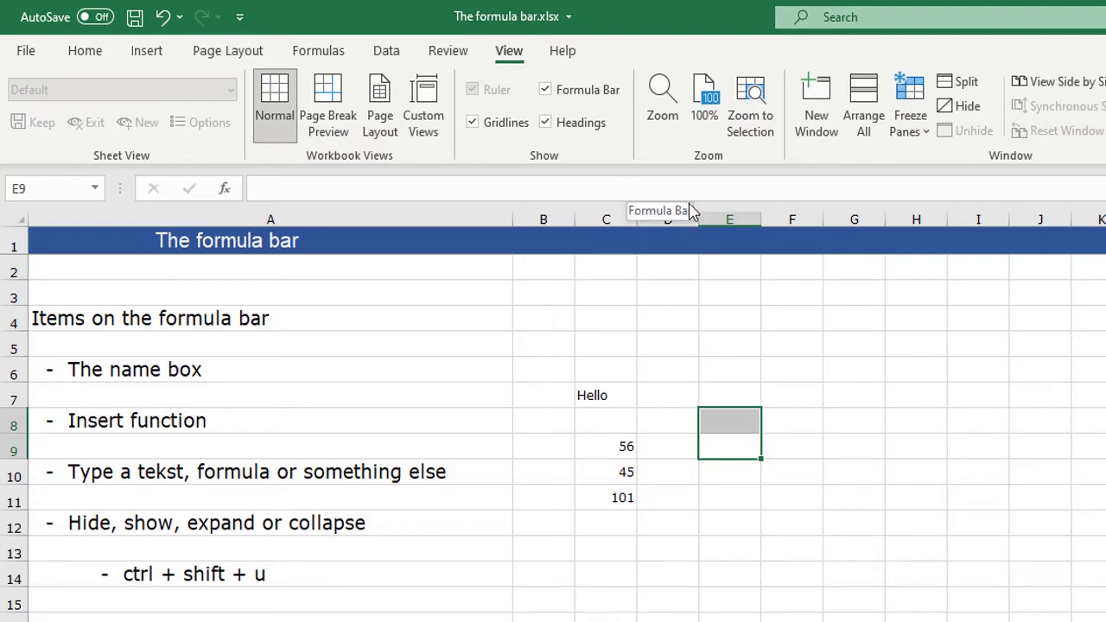
left_click_drag(712, 213, 730, 271)
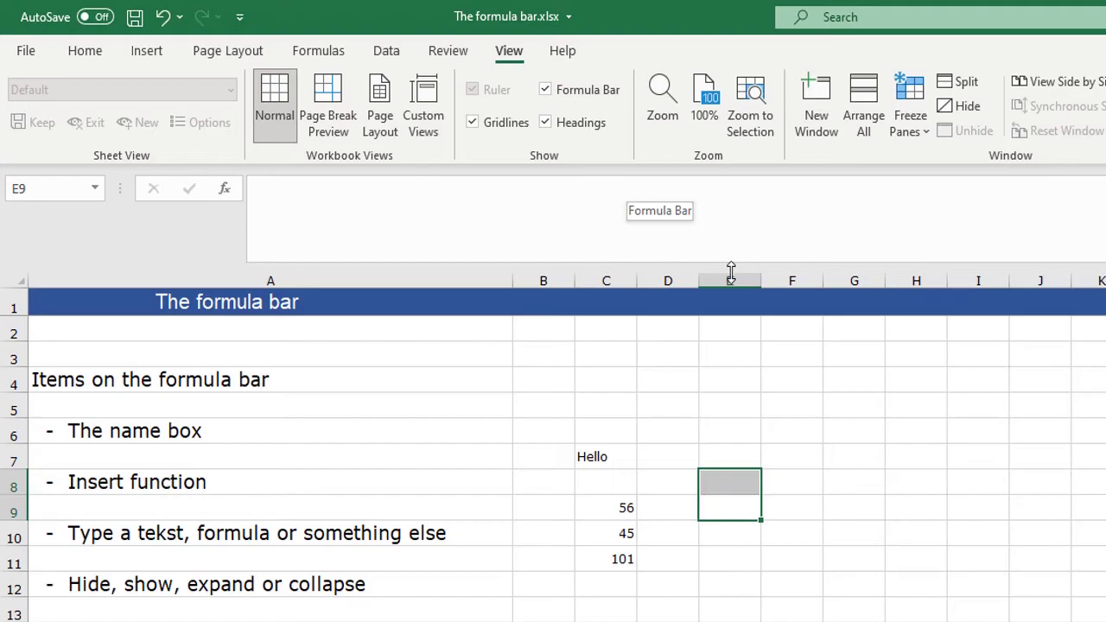
left_click(792, 485)
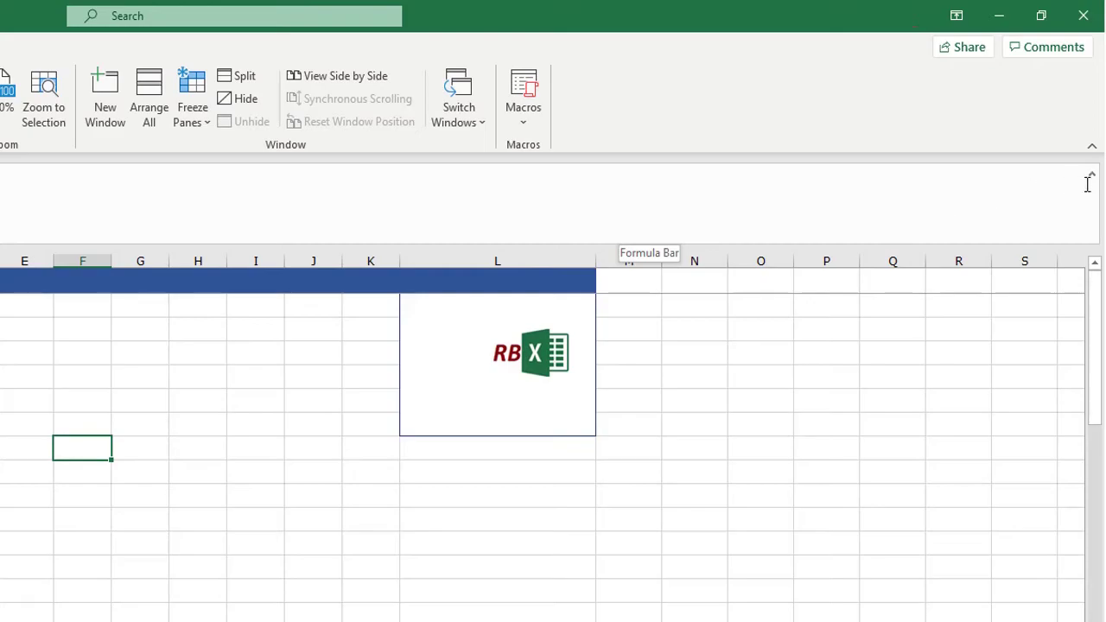
left_click(1094, 175)
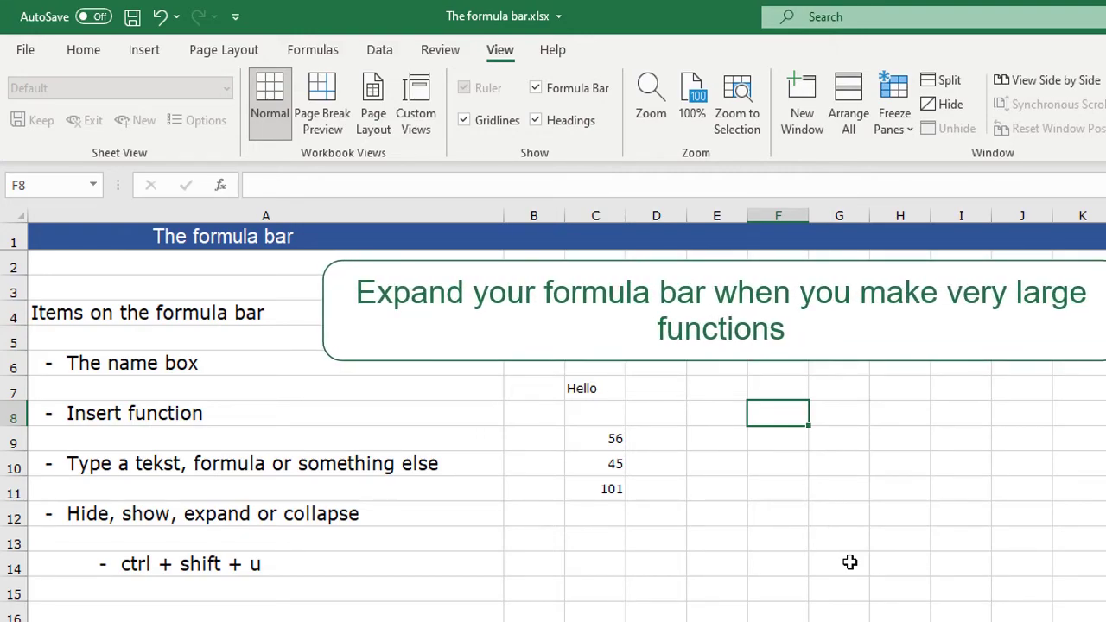
key("ctrl+shift+u")
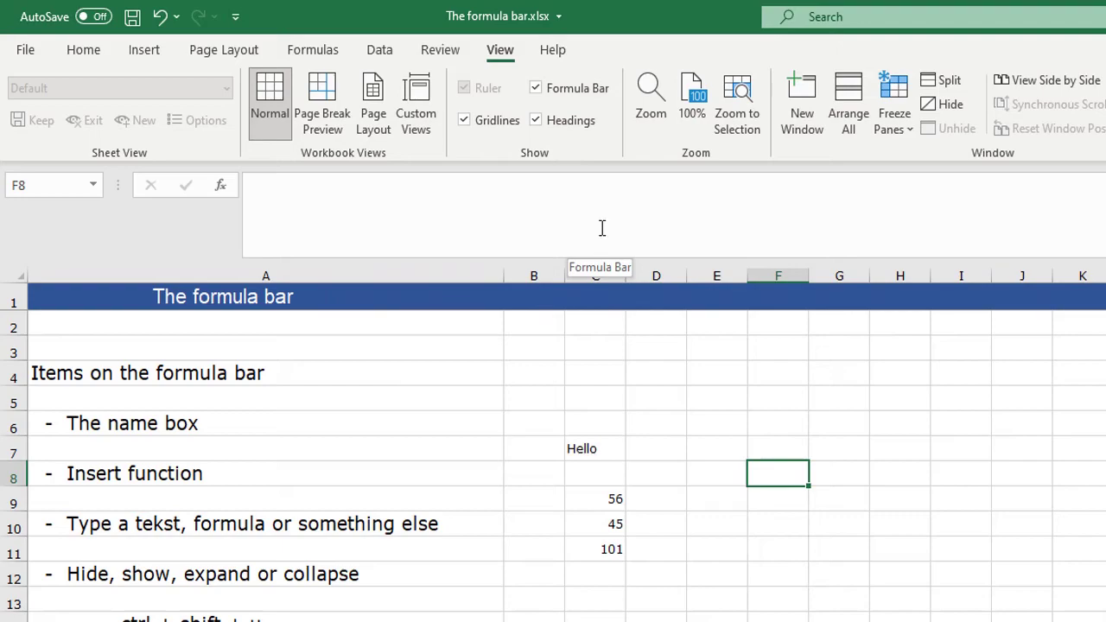
left_click_drag(684, 259, 715, 347)
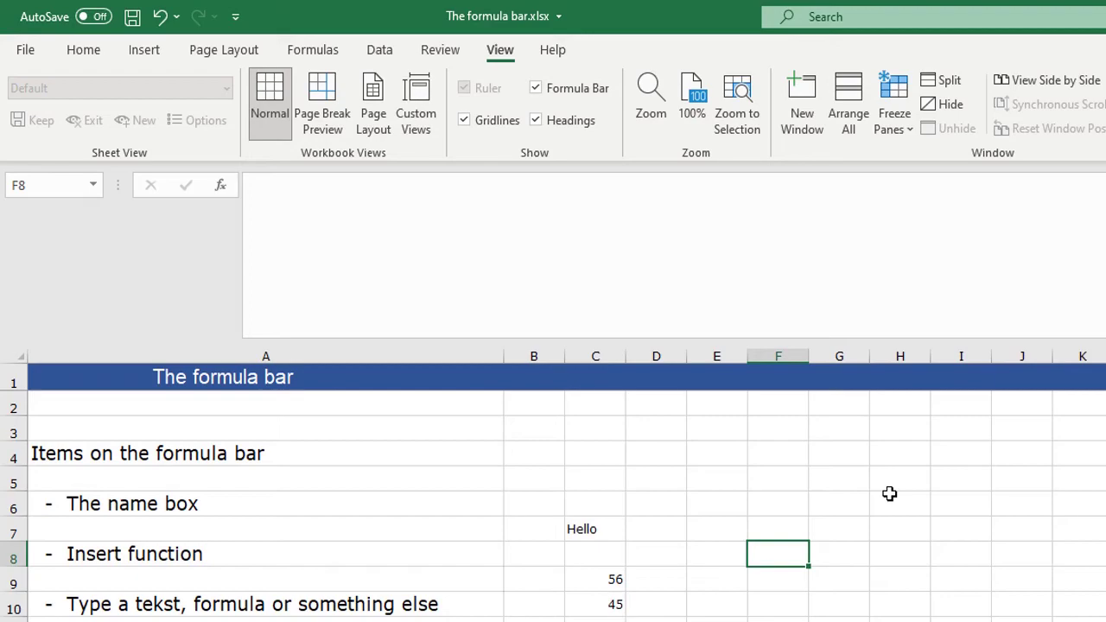
key("ctrl+shift+u")
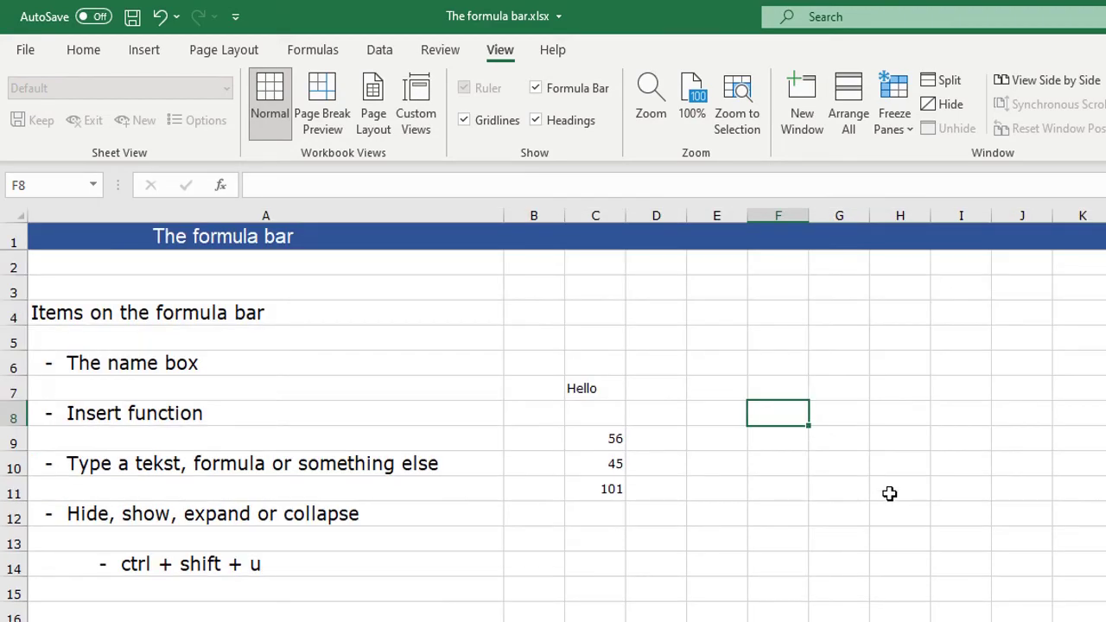